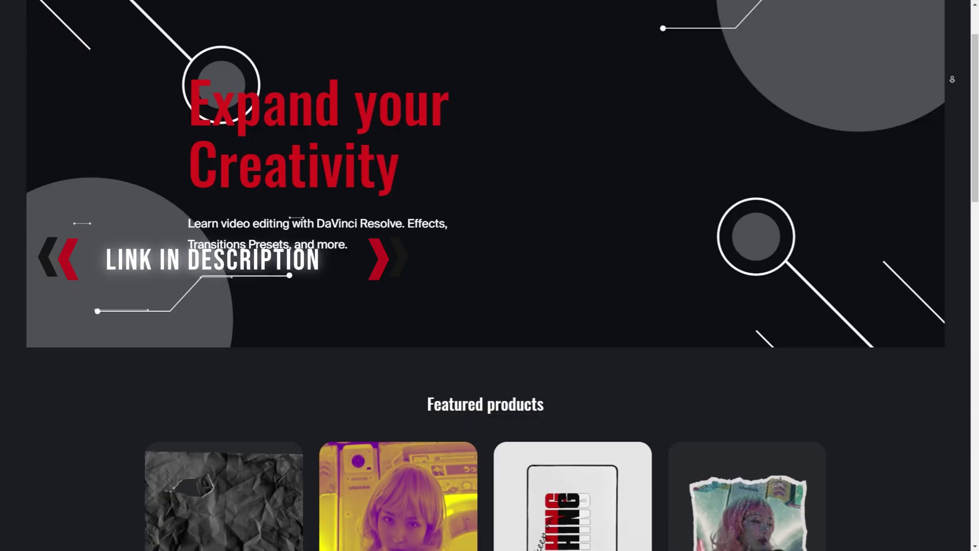
# Step: Scroll down the GSMM website to browse the Featured products section
pyautogui.scroll(-3, 489, 275)
pyautogui.scroll(-3, 490, 275)
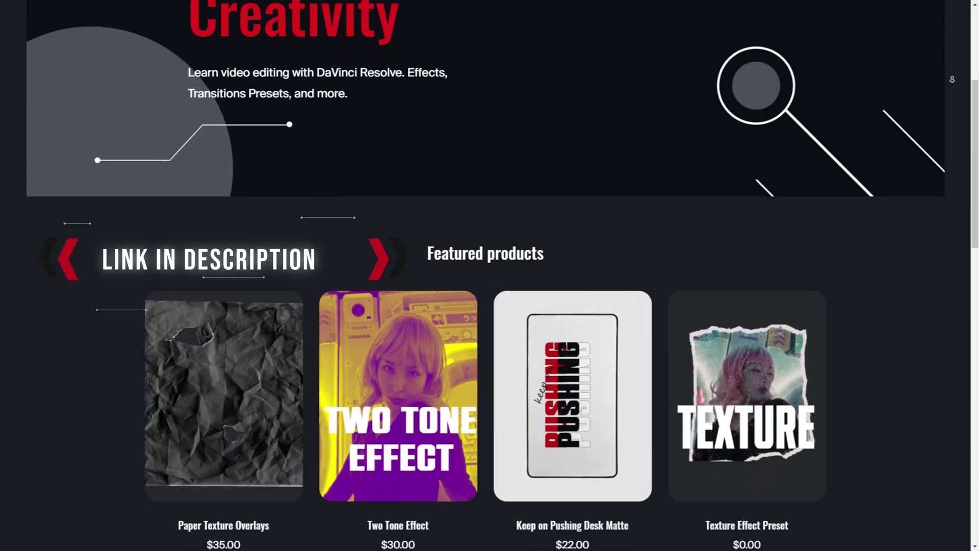
pyautogui.scroll(-3, 489, 275)
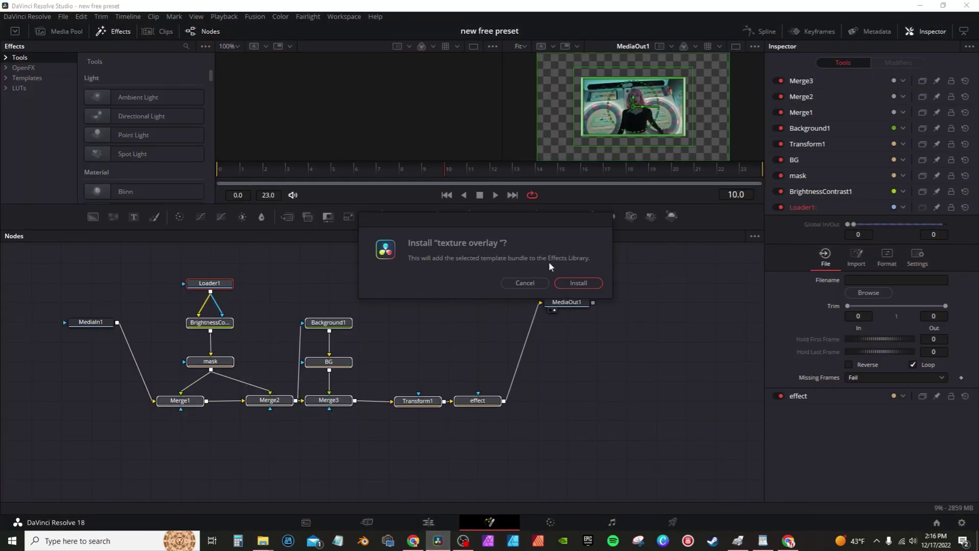
# Step: Confirm installation of the texture overlay DRFX template bundle
pyautogui.click(579, 282)
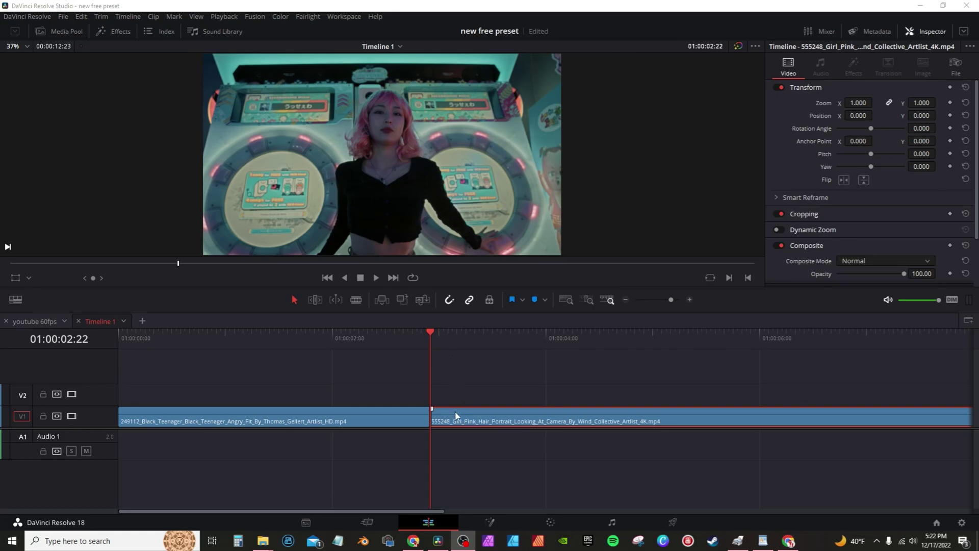
# Step: Split the pink-hair clip at 01:00:03:12 and turn the short piece into a freeze frame
pyautogui.moveTo(431, 330); pyautogui.dragTo(494, 323)
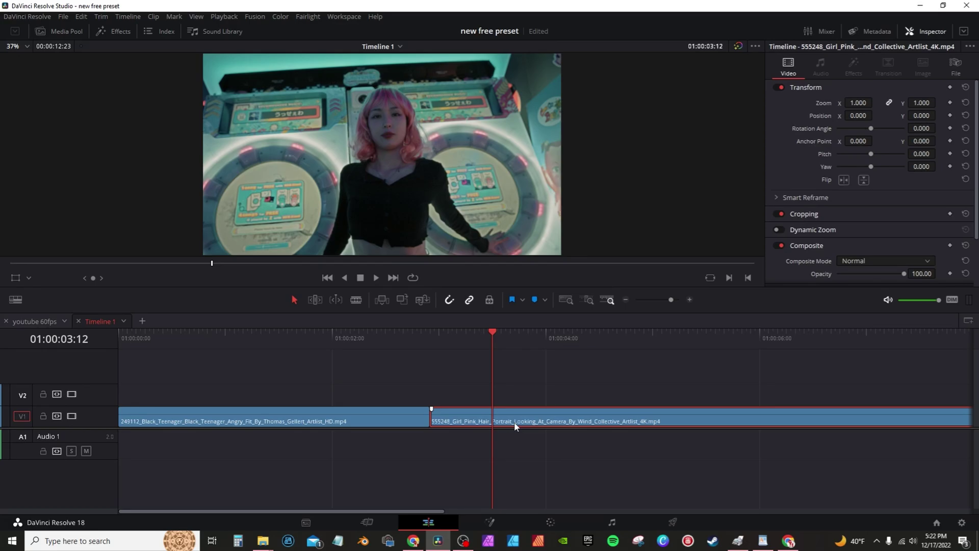
pyautogui.hotkey('ctrl', 'b')
pyautogui.click(450, 419)
pyautogui.hotkey('ctrl', 's')
pyautogui.press('r')
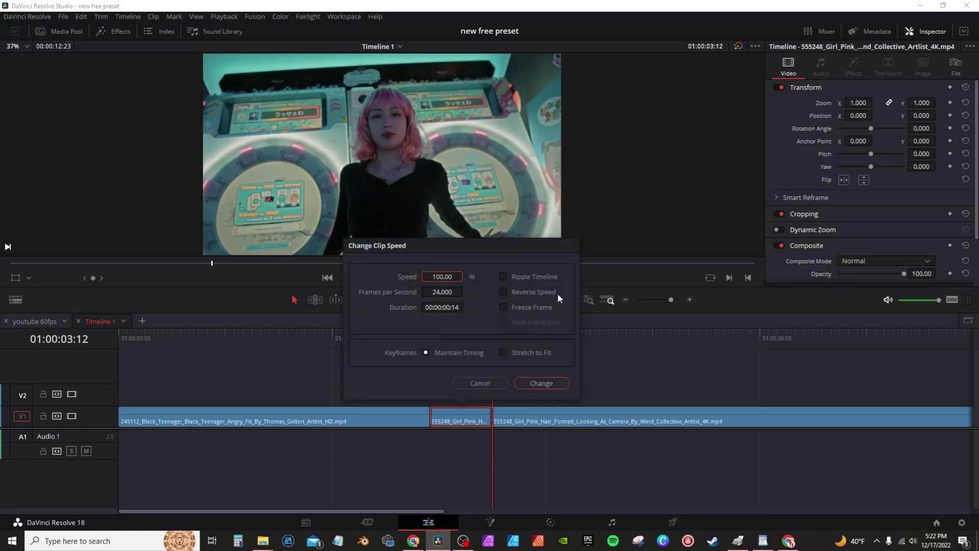
pyautogui.click(503, 307)
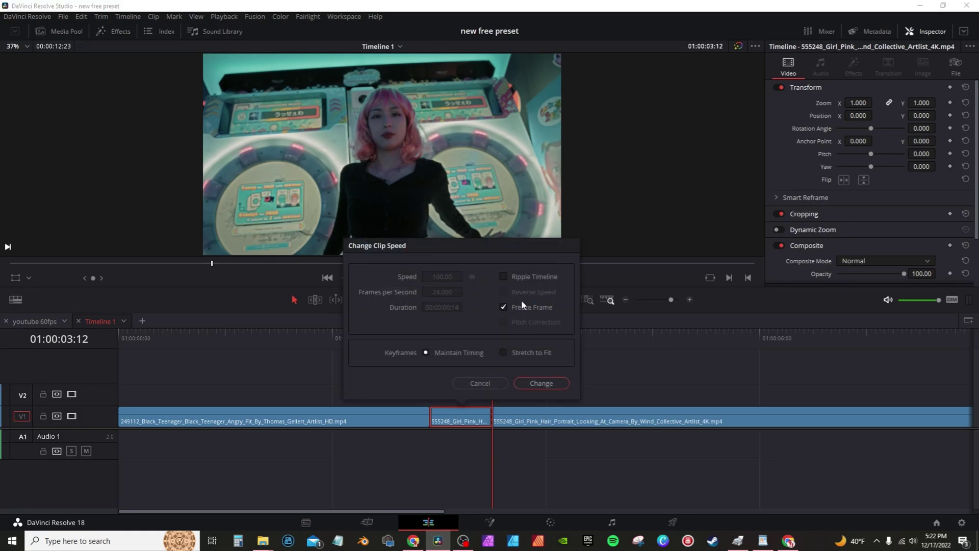
pyautogui.click(535, 385)
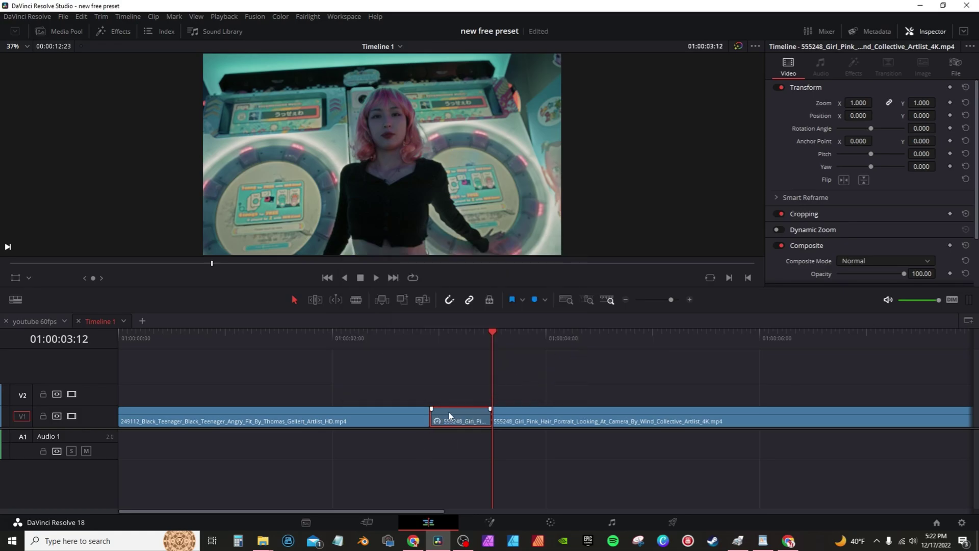
# Step: Move the freeze frame to V2 at 1 second, align it, and close the V1 gap
pyautogui.moveTo(455, 407); pyautogui.dragTo(386, 399)
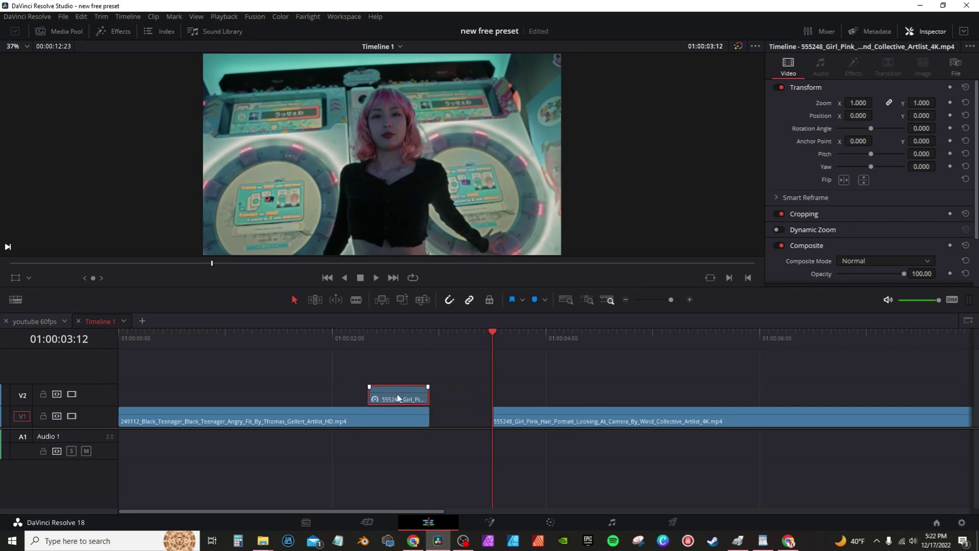
pyautogui.hotkey('ctrl', 'd')
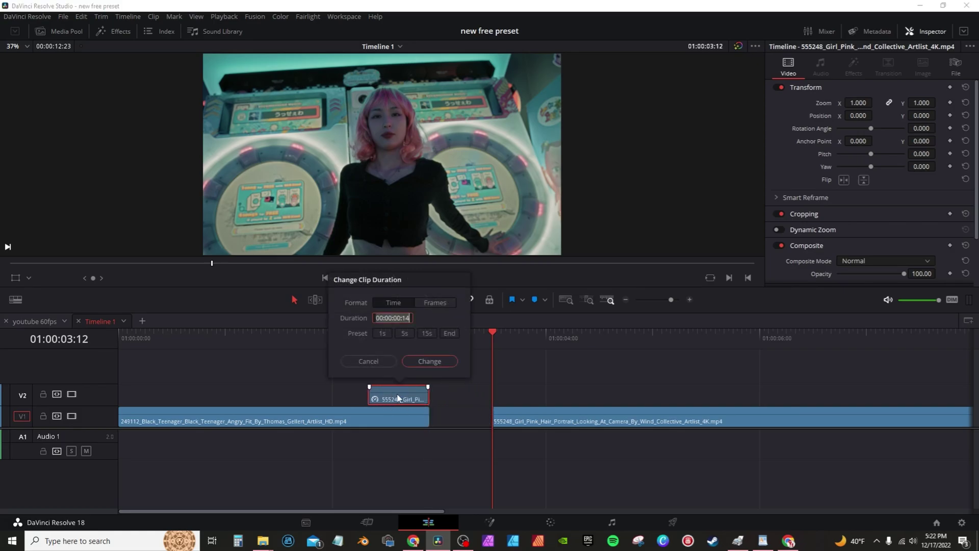
pyautogui.click(382, 333)
pyautogui.click(421, 361)
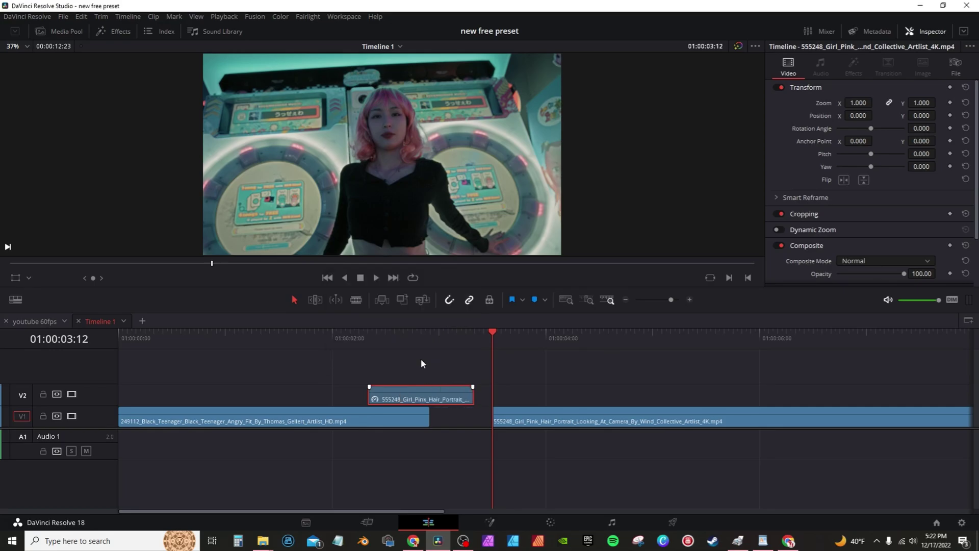
pyautogui.moveTo(440, 400); pyautogui.dragTo(394, 400)
pyautogui.click(529, 425)
pyautogui.moveTo(529, 425); pyautogui.dragTo(466, 425)
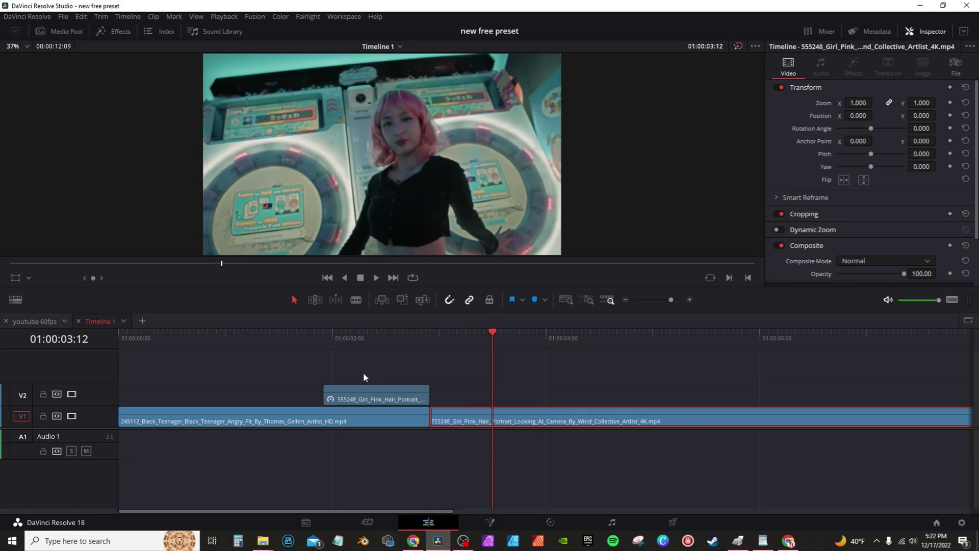
# Step: Apply Texture Overlay (GSMM) from the GSMM effects presets to the V2 freeze-frame clip
pyautogui.click(362, 397)
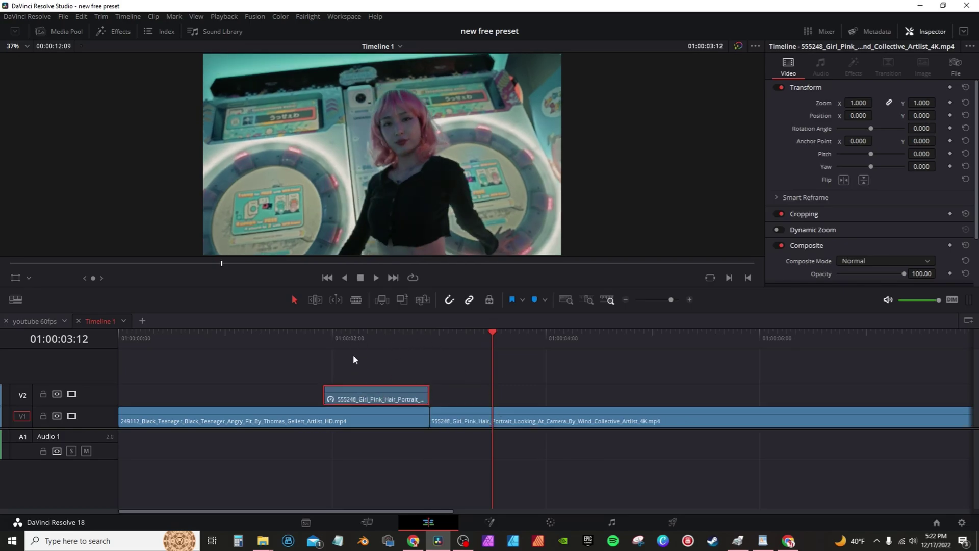
pyautogui.click(116, 28)
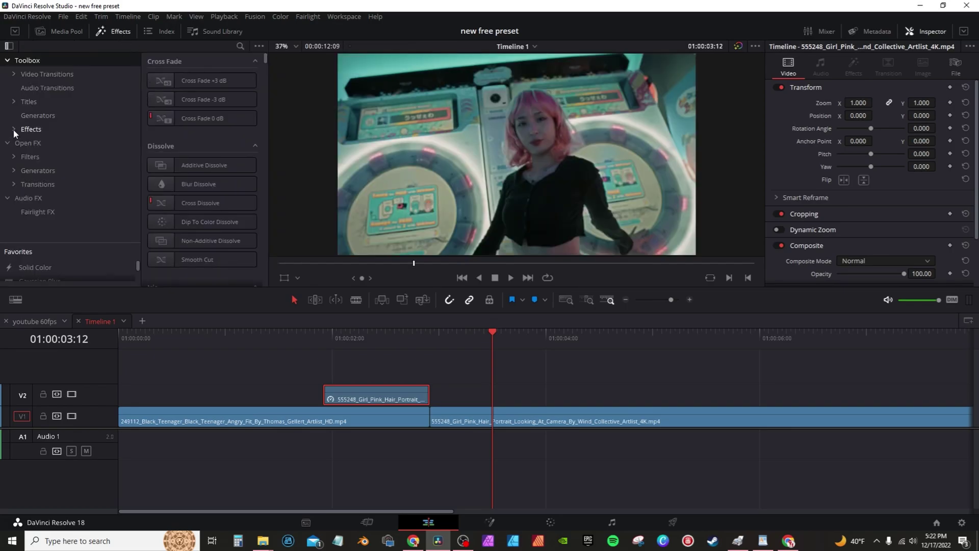
pyautogui.click(13, 130)
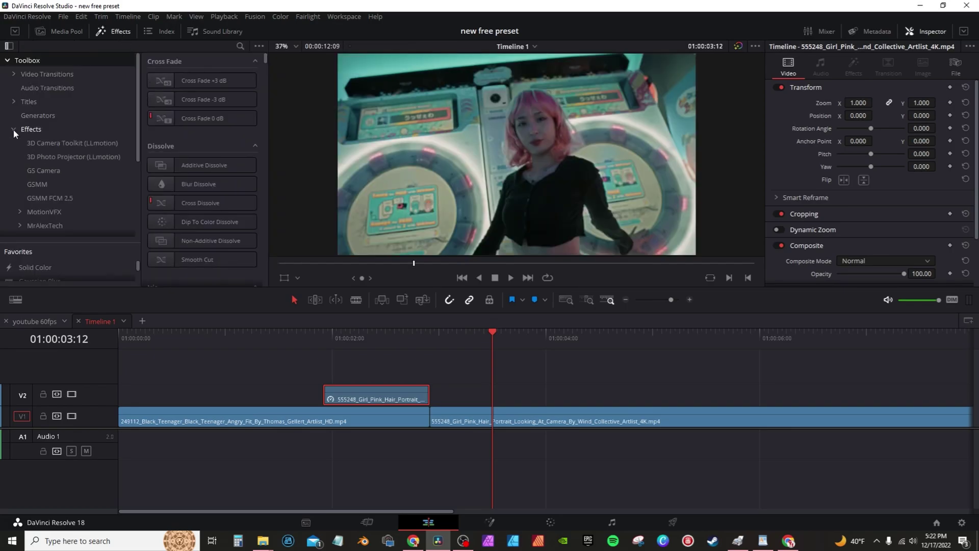
pyautogui.click(38, 185)
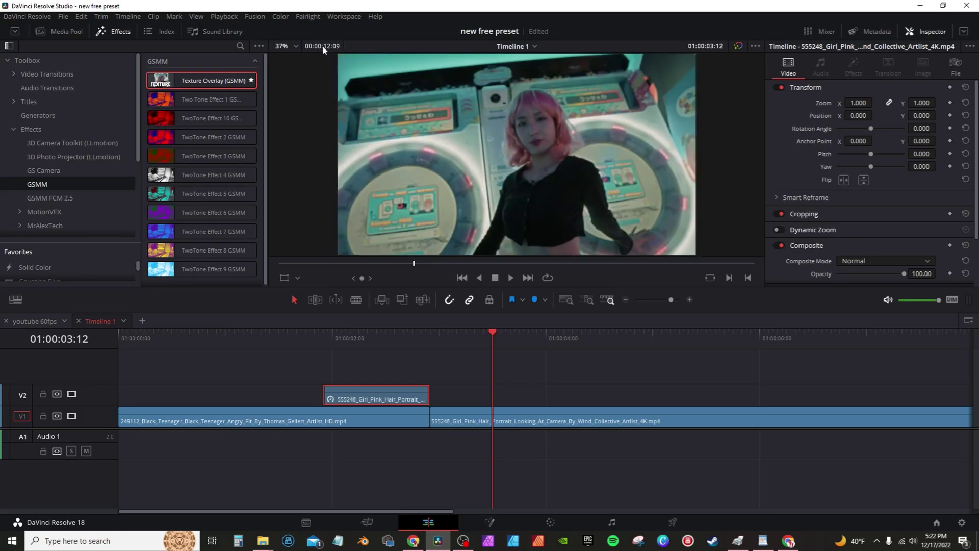
pyautogui.moveTo(192, 86); pyautogui.dragTo(380, 386)
# Step: Show the Texture Overlay (GSMM) settings in the Inspector and browse for an overlay image
pyautogui.click(381, 333)
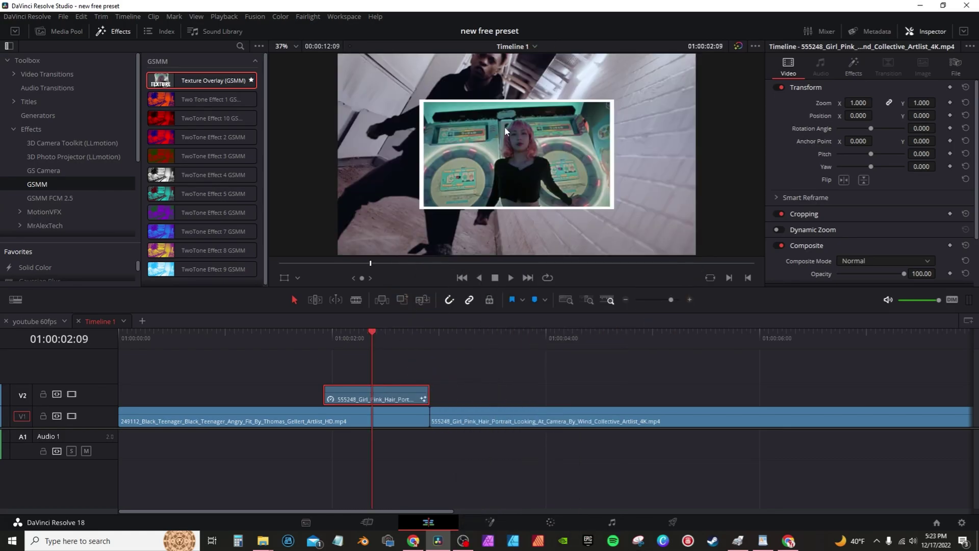
pyautogui.click(855, 68)
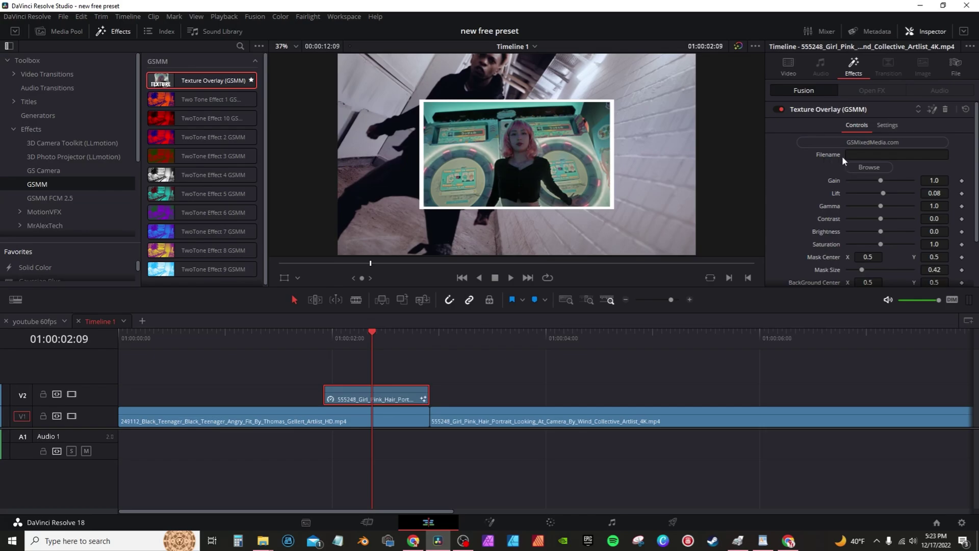
pyautogui.click(870, 168)
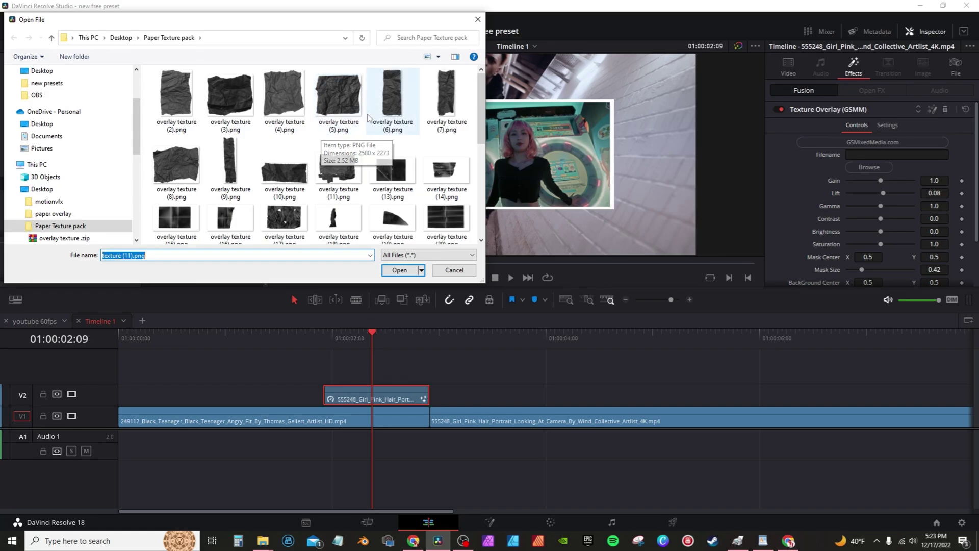
# Step: Load overlay texture (8).png as the overlay's paper image
pyautogui.click(175, 164)
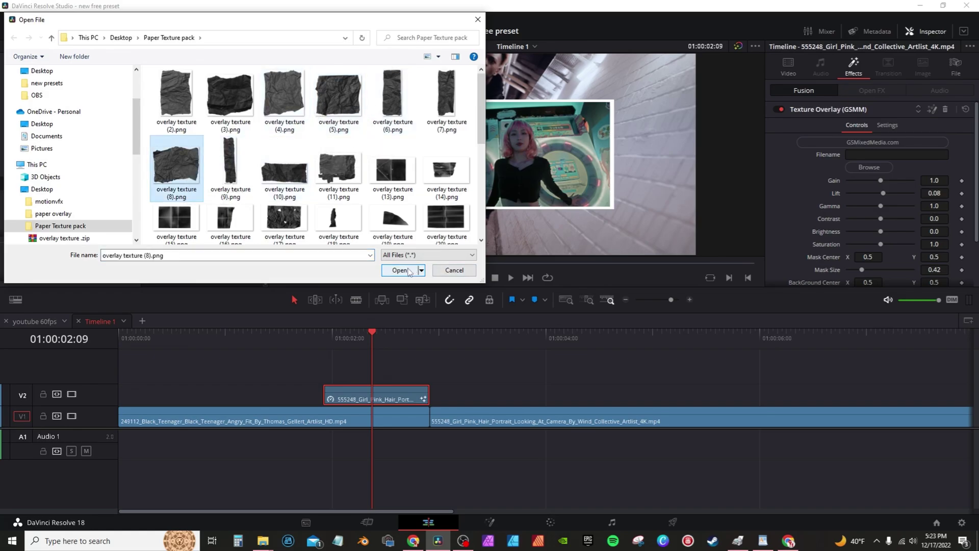
pyautogui.click(400, 271)
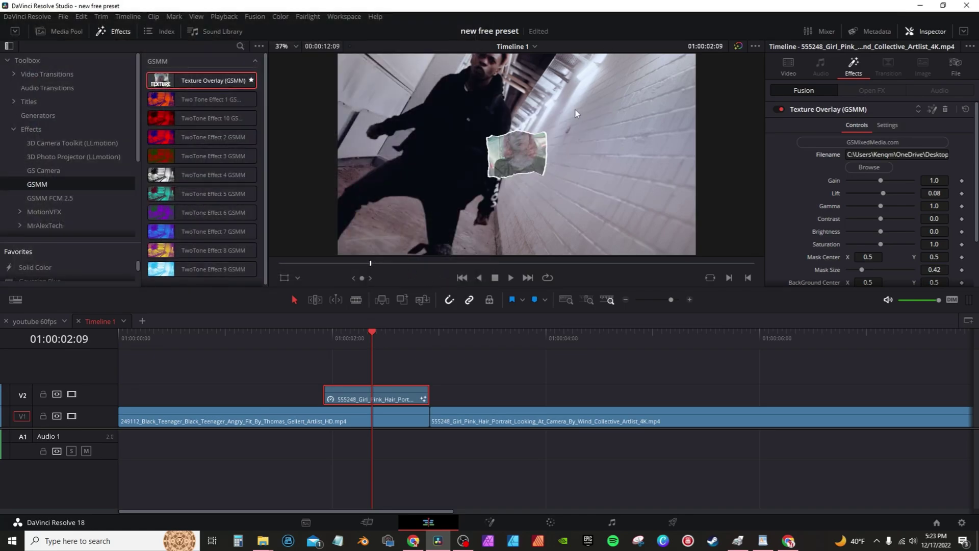
# Step: Raise Effect Size to 0.75, nudge Background Center X to 0.469, and restore background size 1.045
pyautogui.hotkey('ctrl', 's')
pyautogui.scroll(-3, 831, 136)
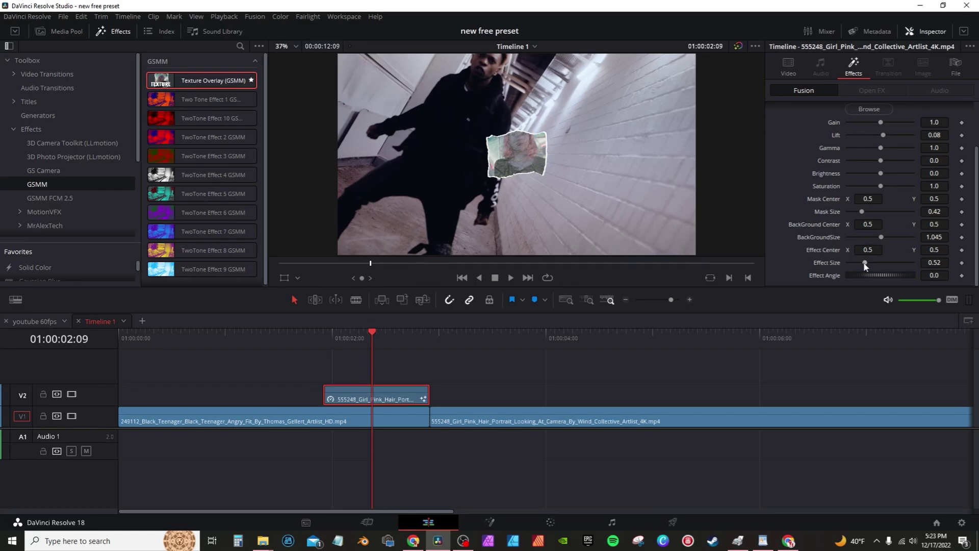
pyautogui.moveTo(866, 265); pyautogui.dragTo(844, 271)
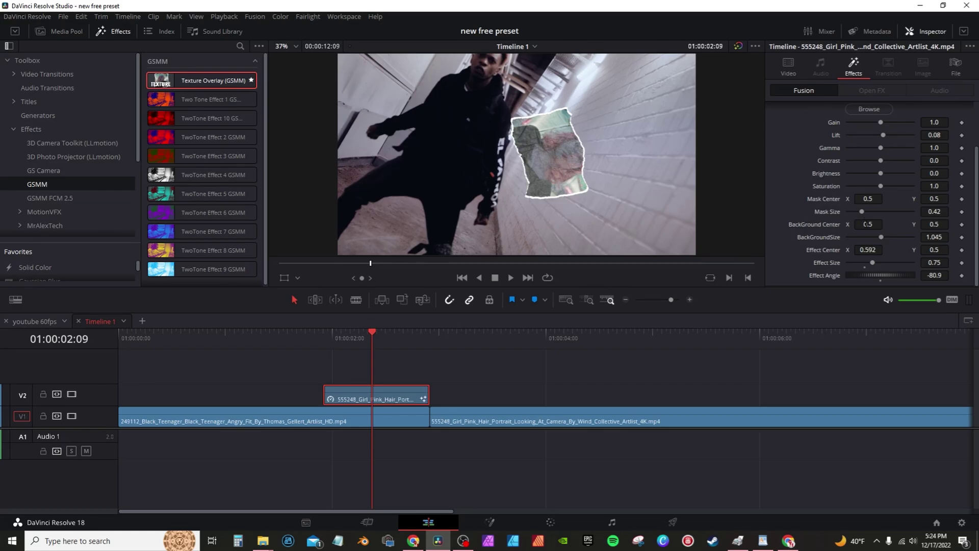
pyautogui.moveTo(865, 225); pyautogui.dragTo(809, 242)
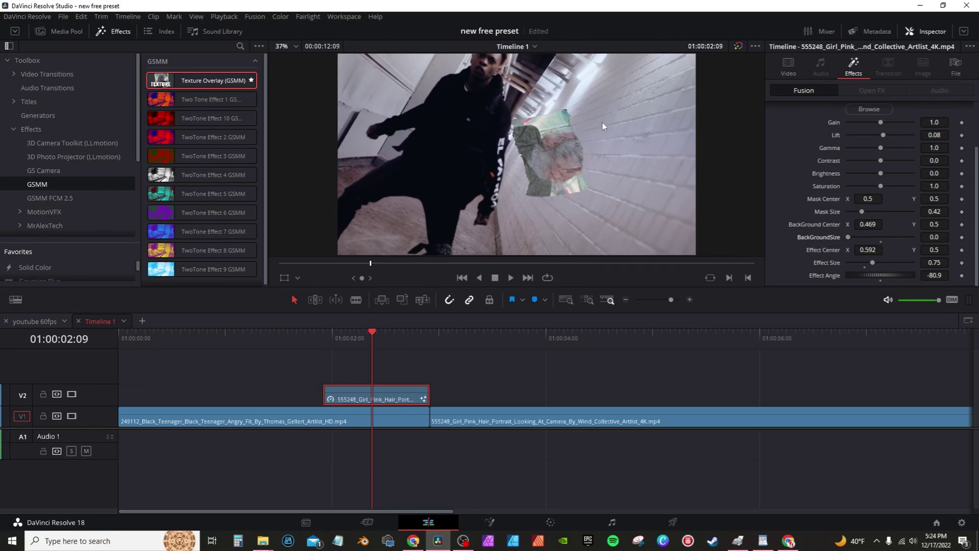
pyautogui.hotkey('ctrl', 's')
pyautogui.click(880, 238)
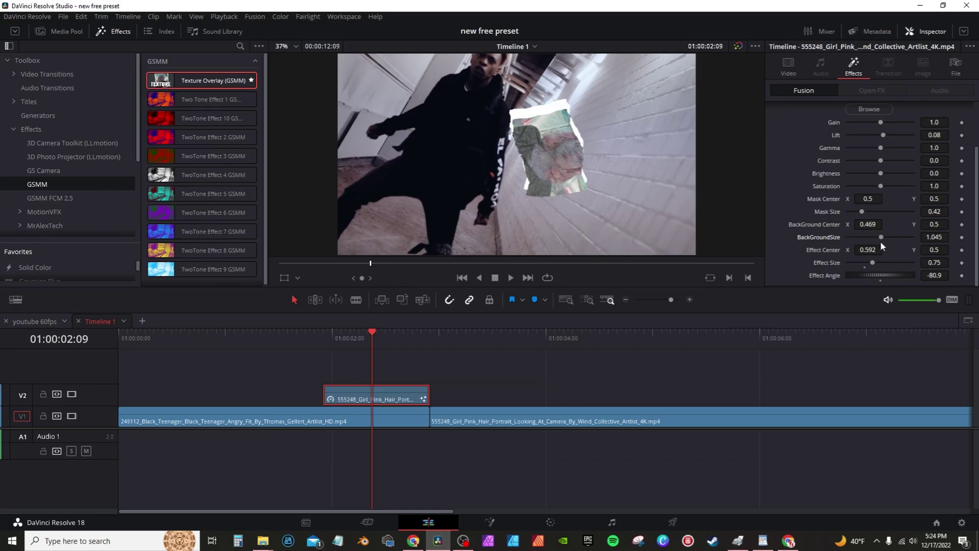
# Step: Reset background X to 0.5, move the mask to 0.508/0.565 at size 0.89, and zero the angle
pyautogui.doubleClick(807, 225)
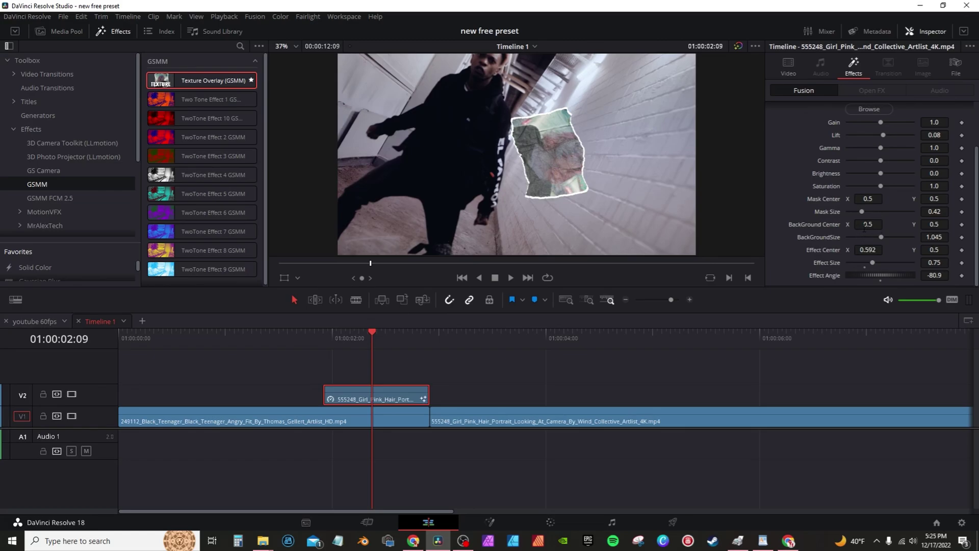
pyautogui.moveTo(868, 199)
pyautogui.mouseDown()
pyautogui.moveTo(880, 199)
pyautogui.moveTo(867, 198)
pyautogui.mouseUp()
pyautogui.moveTo(938, 198); pyautogui.dragTo(945, 198)
pyautogui.moveTo(857, 213); pyautogui.dragTo(879, 207)
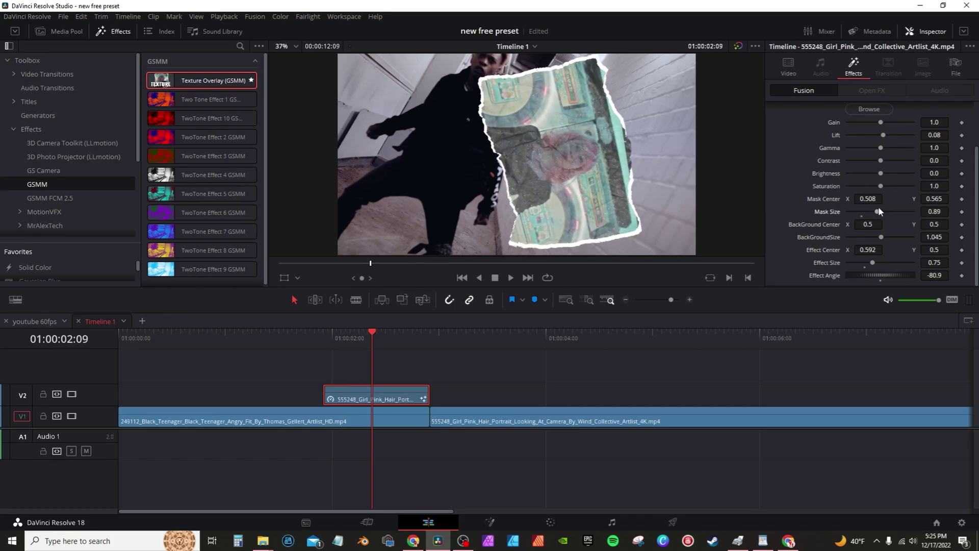
pyautogui.doubleClick(878, 280)
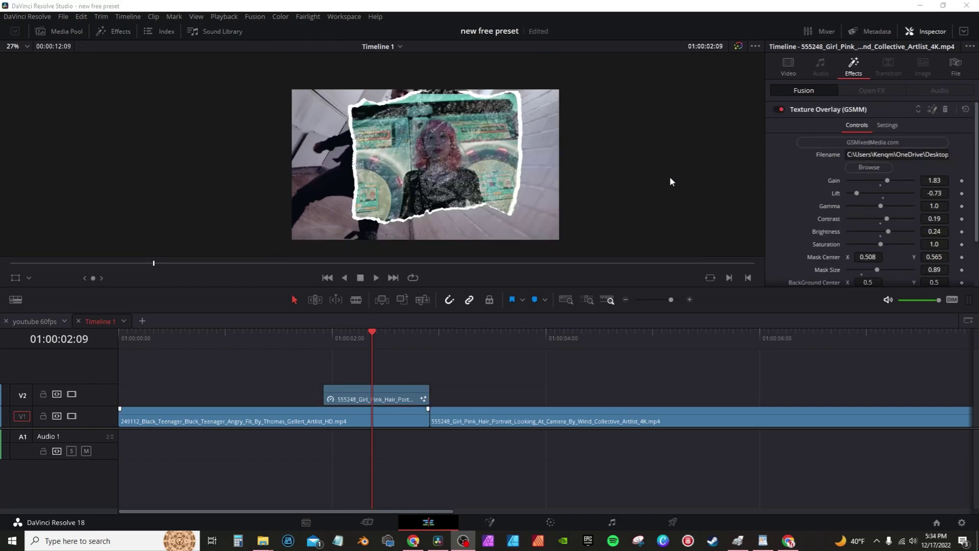
# Step: Ungroup the TexturePreset node and place MediaIn1 far left and MediaOut1 at the chain's end
pyautogui.click(930, 109)
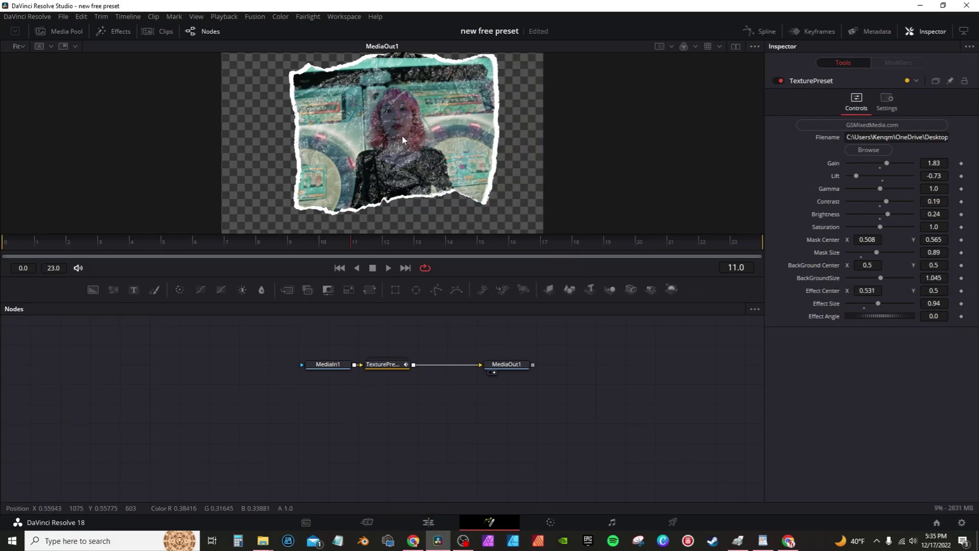
pyautogui.click(385, 364)
pyautogui.rightClick(387, 365)
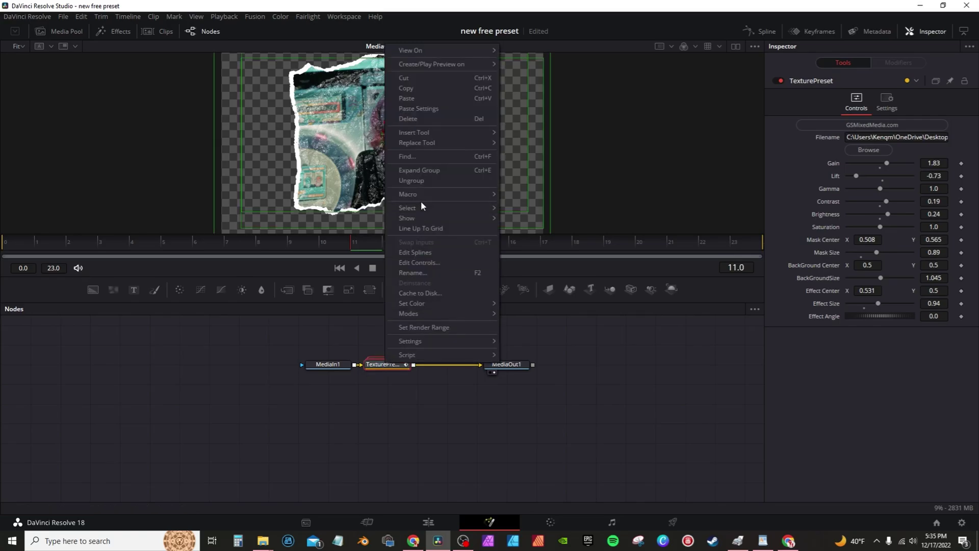
pyautogui.click(420, 181)
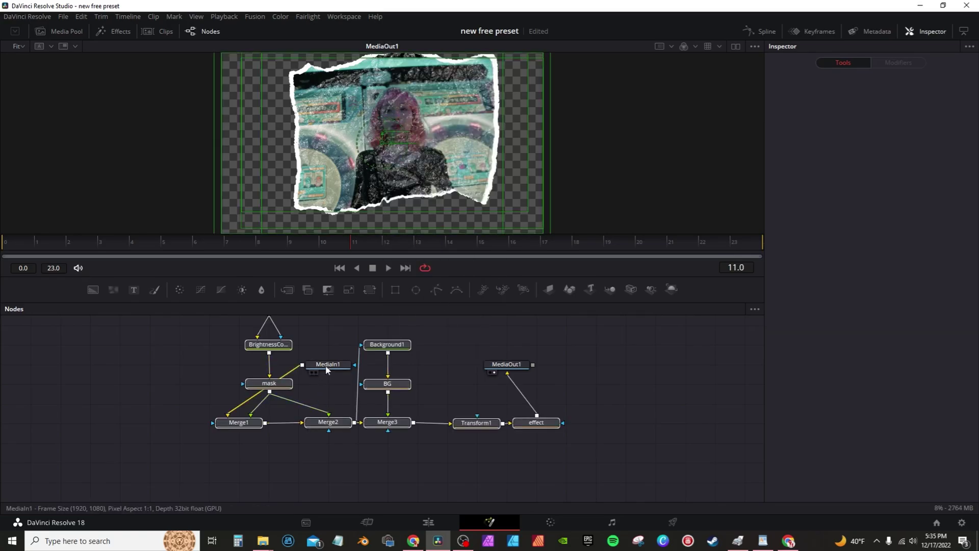
pyautogui.moveTo(327, 364); pyautogui.dragTo(118, 404)
pyautogui.moveTo(528, 365); pyautogui.dragTo(647, 424)
pyautogui.scroll(3, 436, 362)
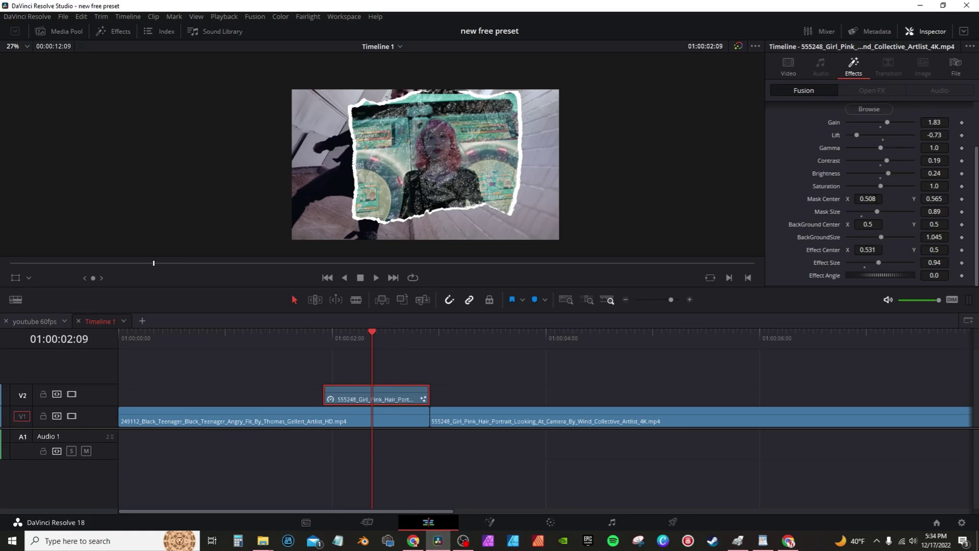
# Step: Convert the V2 clip to a Fusion clip and feed an inverted Polygon mask into MediaIn1
pyautogui.rightClick(387, 397)
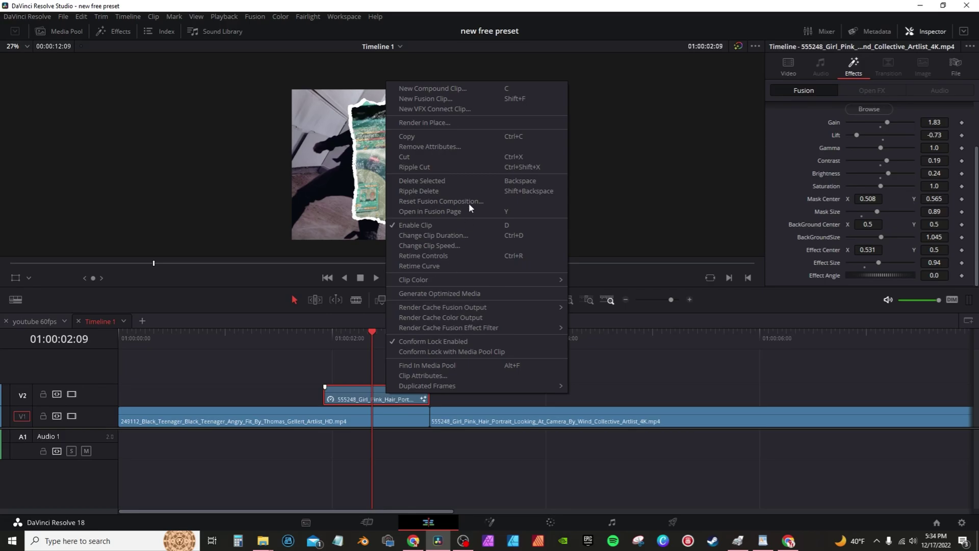
pyautogui.click(441, 101)
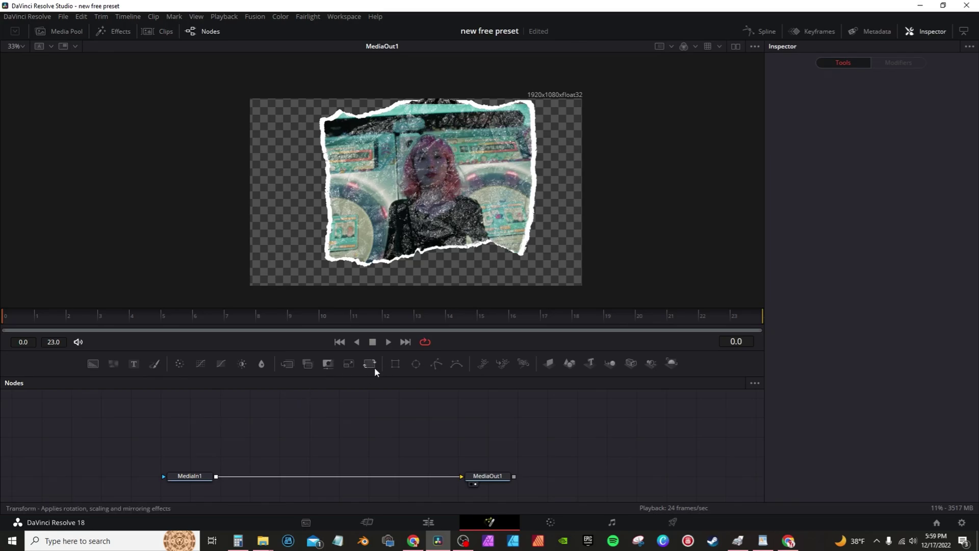
pyautogui.click(436, 366)
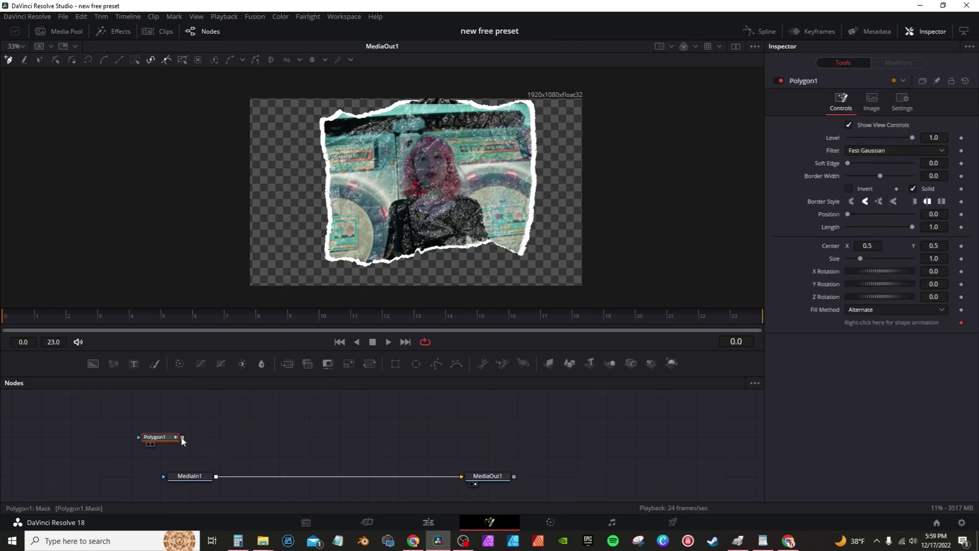
pyautogui.moveTo(182, 437)
pyautogui.mouseDown()
pyautogui.moveTo(253, 427)
pyautogui.moveTo(213, 475)
pyautogui.moveTo(189, 437)
pyautogui.mouseUp()
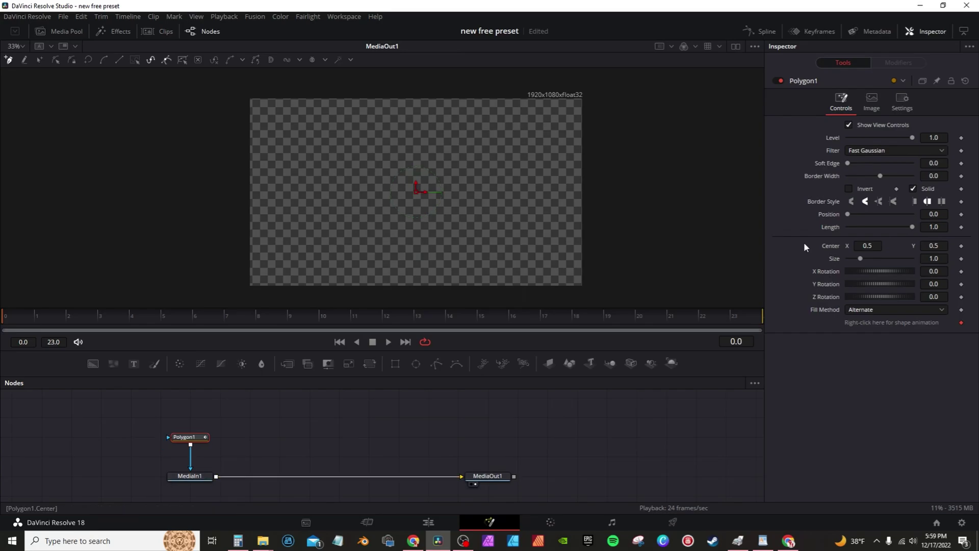
pyautogui.click(848, 188)
pyautogui.click(107, 320)
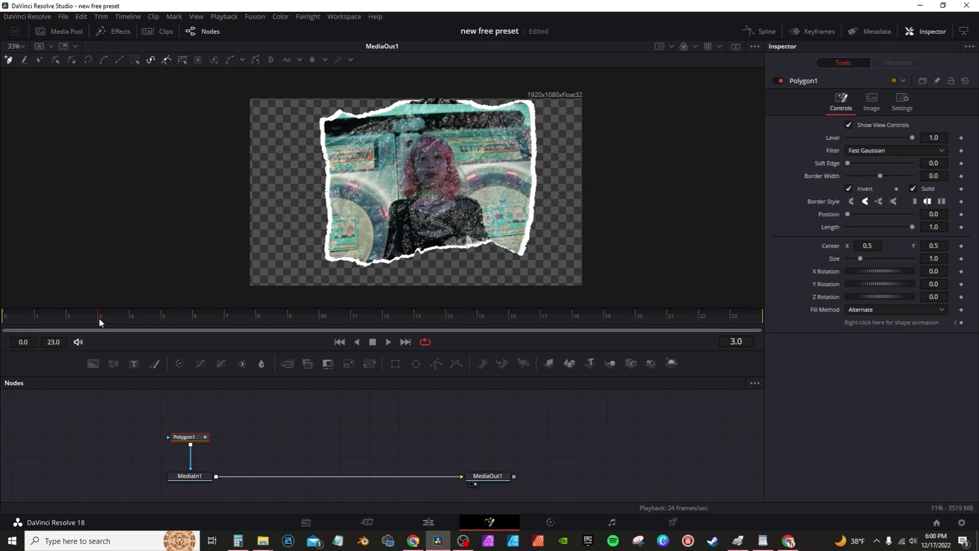
# Step: Draw a closed polygon mask and keyframe its Center at X 0.198
pyautogui.moveTo(314, 170); pyautogui.dragTo(348, 170)
pyautogui.moveTo(397, 105); pyautogui.dragTo(329, 73)
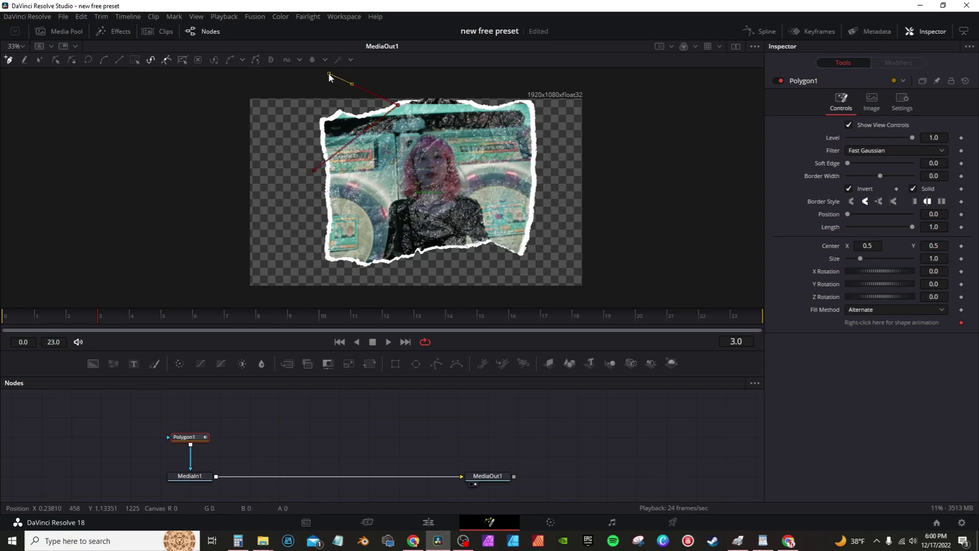
pyautogui.click(313, 170)
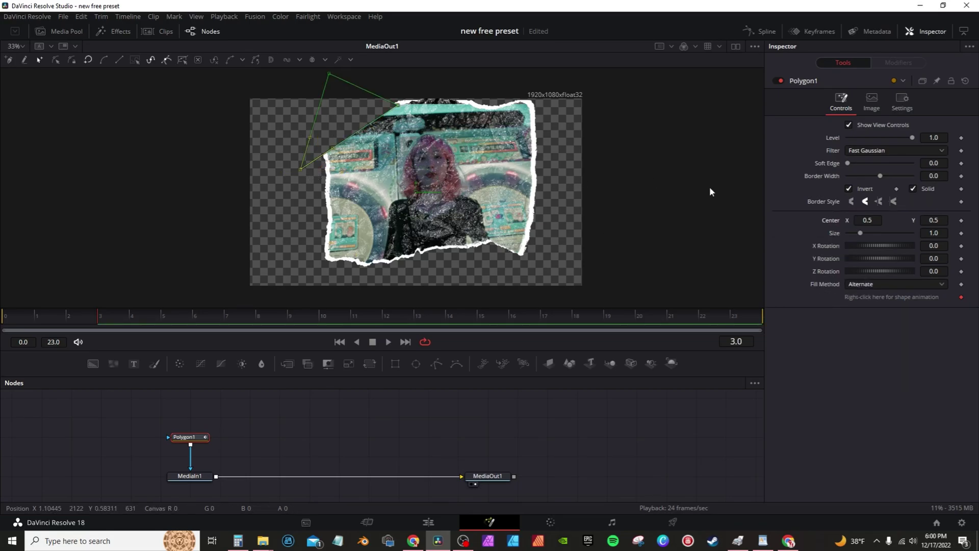
pyautogui.click(962, 221)
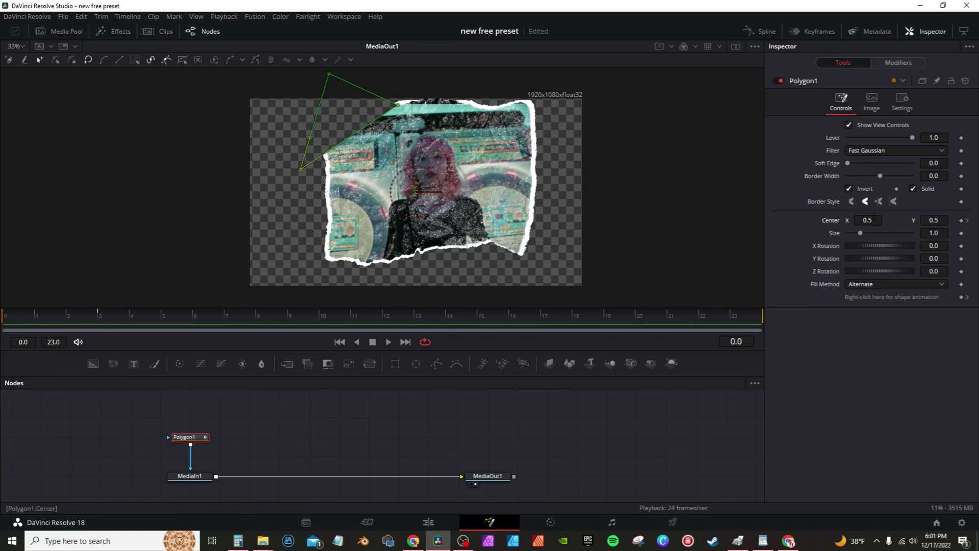
pyautogui.moveTo(867, 220); pyautogui.dragTo(767, 221)
# Step: At frame 8, reshape the polygon toward the top right and downward to start the tear
pyautogui.click(320, 316)
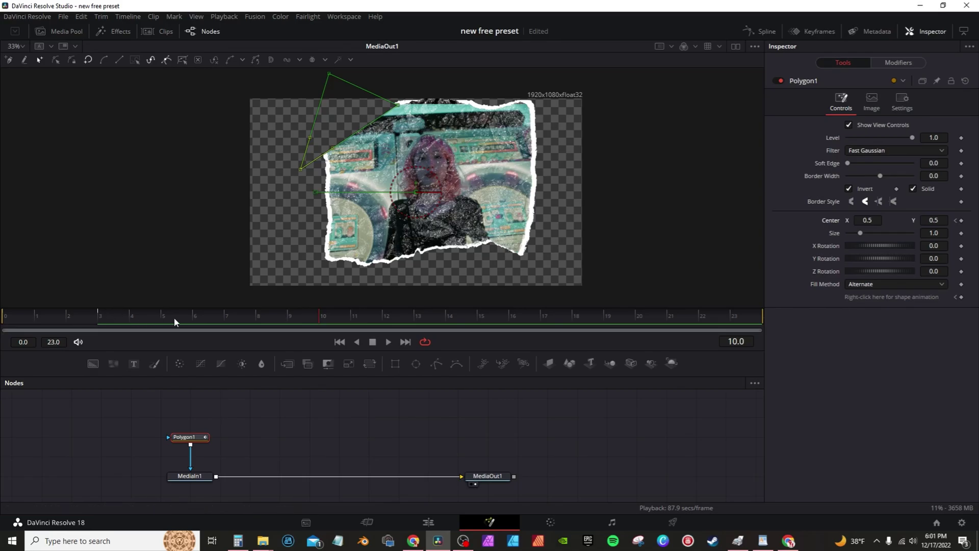
pyautogui.click(225, 316)
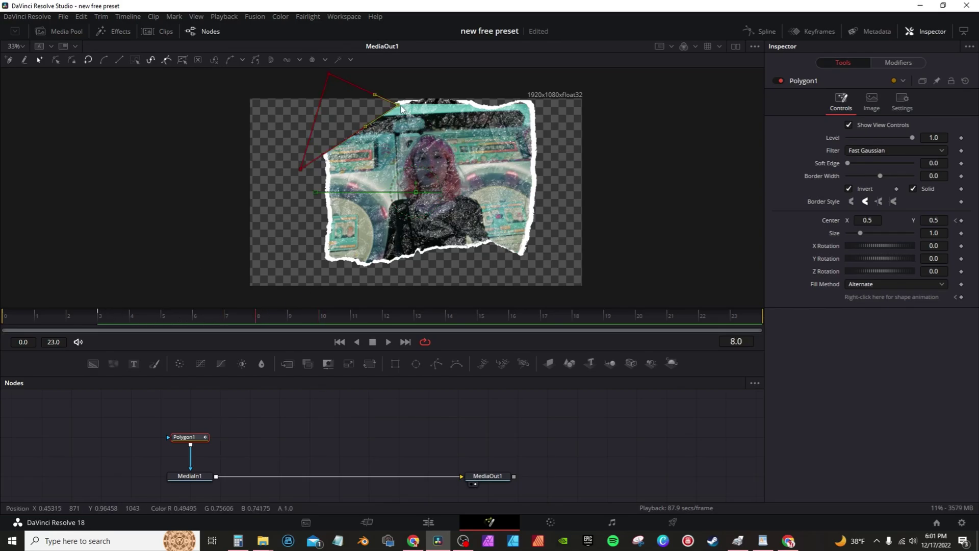
pyautogui.moveTo(399, 105); pyautogui.dragTo(592, 114)
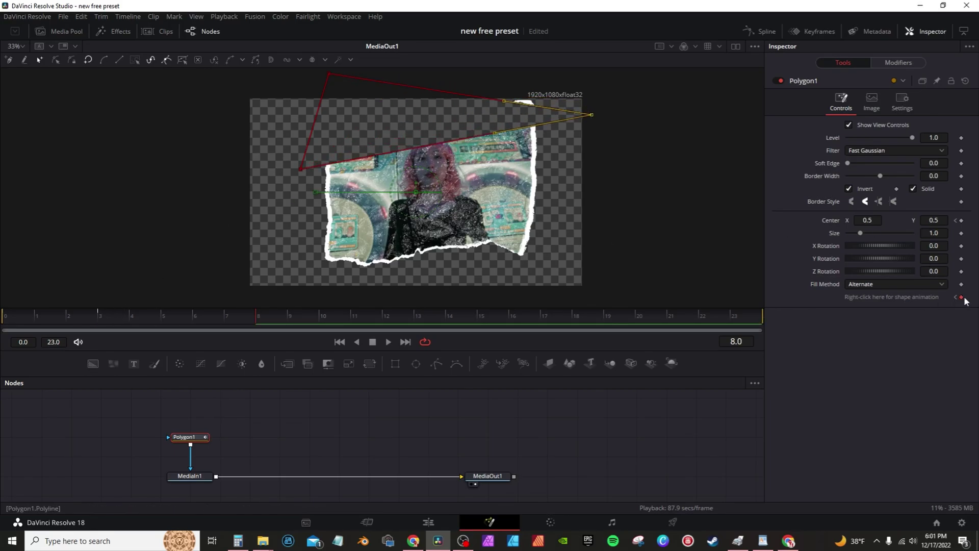
pyautogui.moveTo(575, 118); pyautogui.dragTo(600, 107)
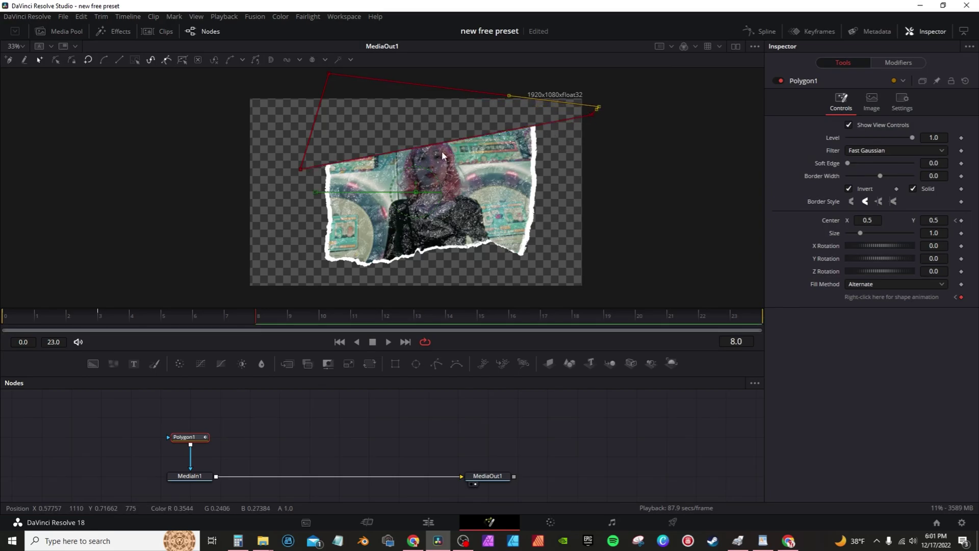
pyautogui.moveTo(442, 146); pyautogui.dragTo(448, 192)
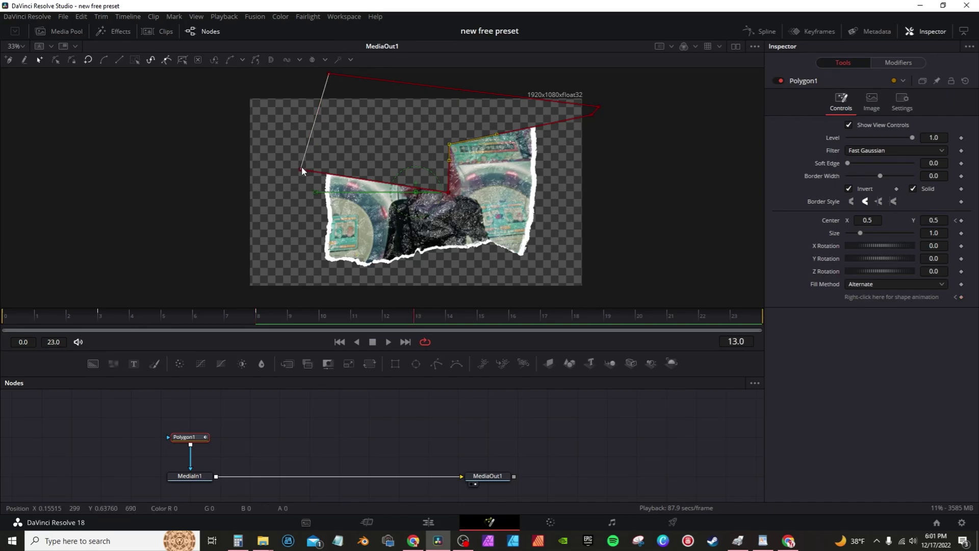
pyautogui.moveTo(301, 166); pyautogui.dragTo(292, 276)
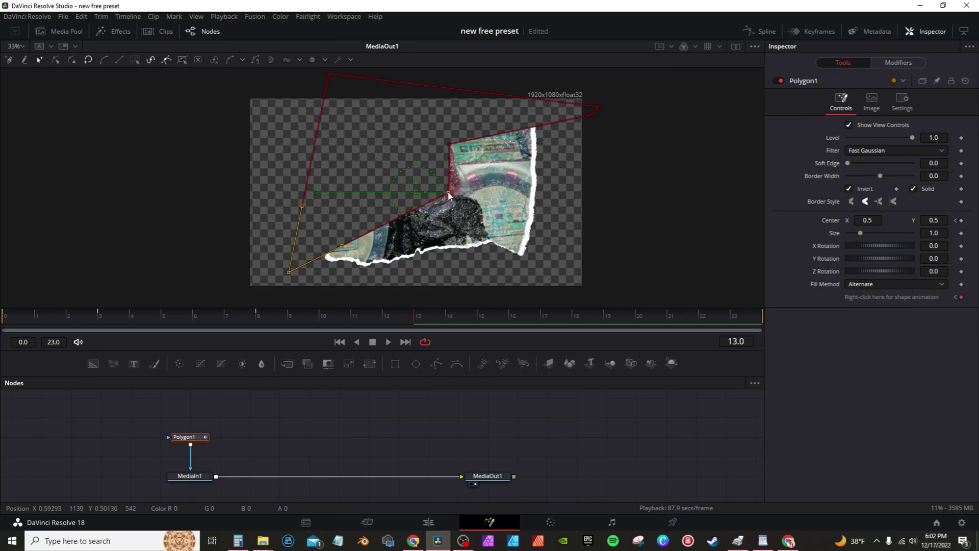
pyautogui.moveTo(449, 192); pyautogui.dragTo(449, 265)
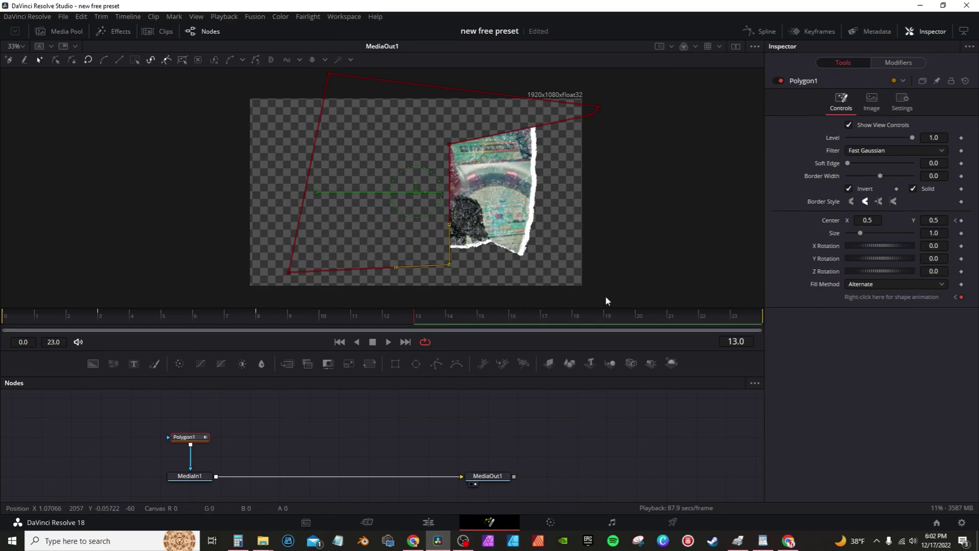
# Step: At frame 18, stretch the polygon over nearly the whole image, then return to the first frame
pyautogui.click(574, 321)
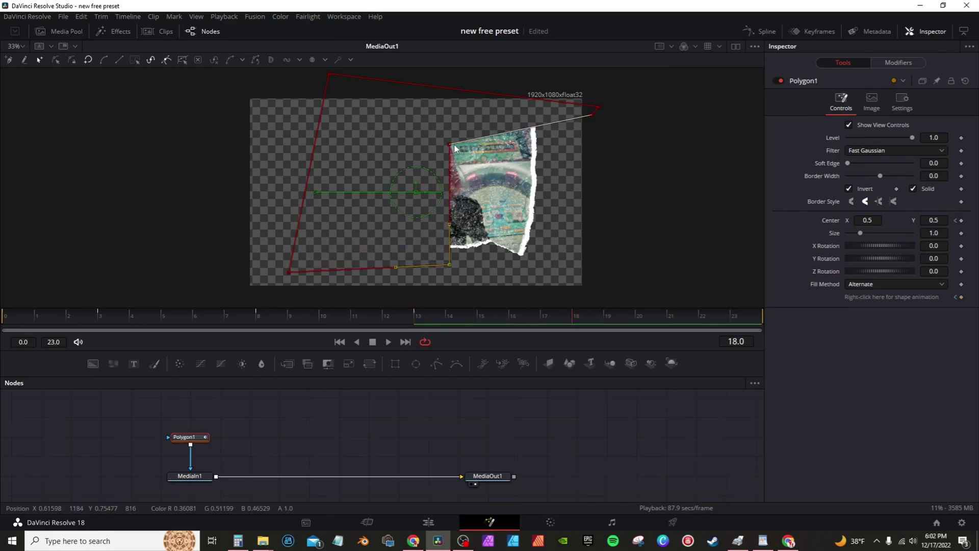
pyautogui.moveTo(449, 145); pyautogui.dragTo(557, 266)
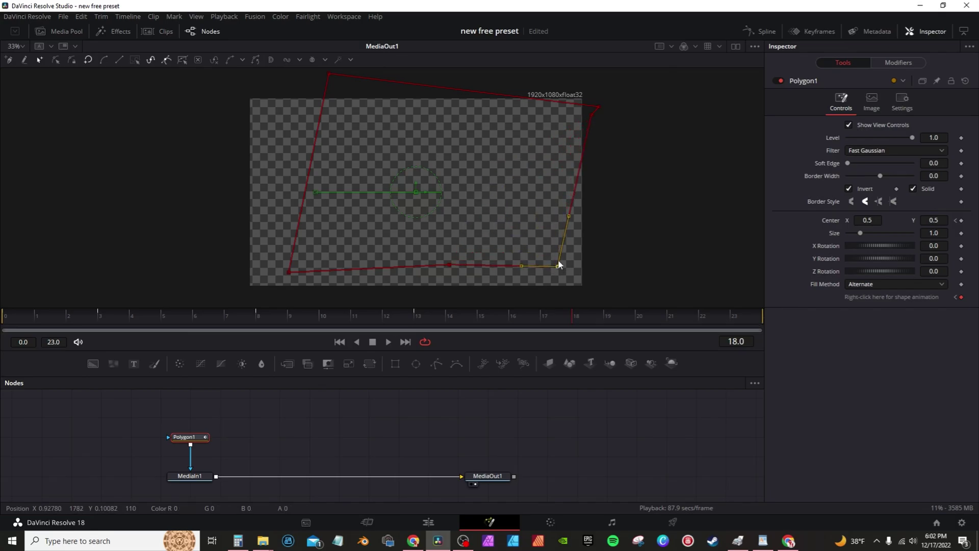
pyautogui.click(13, 319)
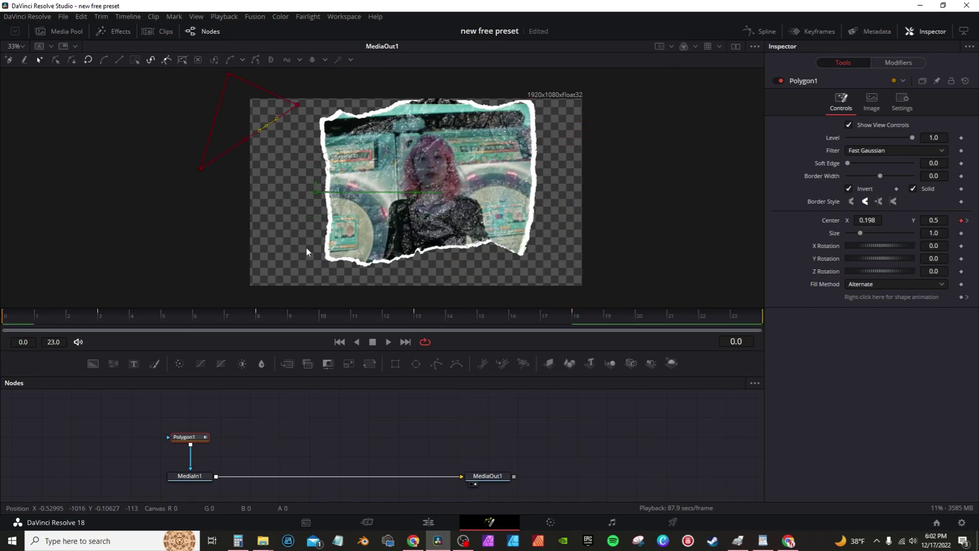
# Step: Review the mask animation, uncheck Invert, and show Polygon1's curves in the Spline editor
pyautogui.press('space')
pyautogui.press('space')
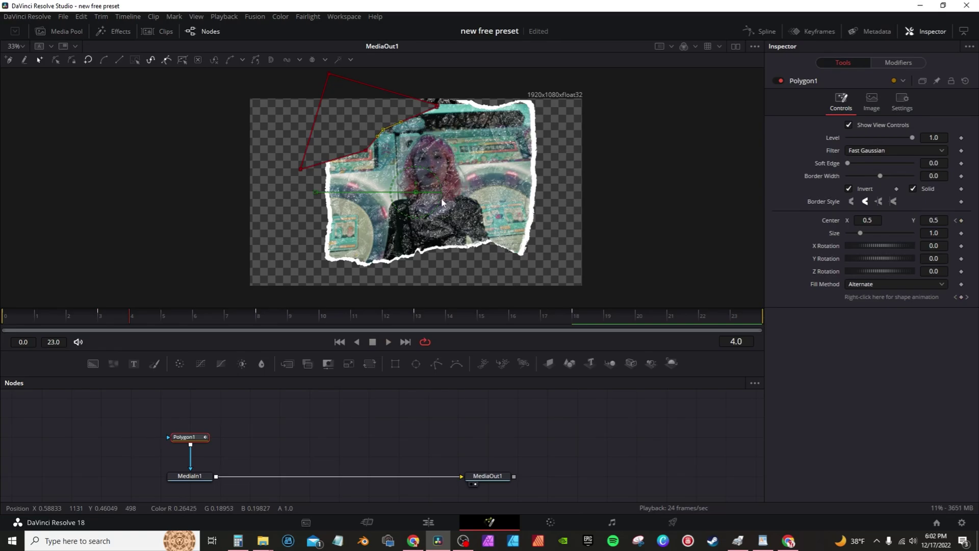
pyautogui.click(849, 188)
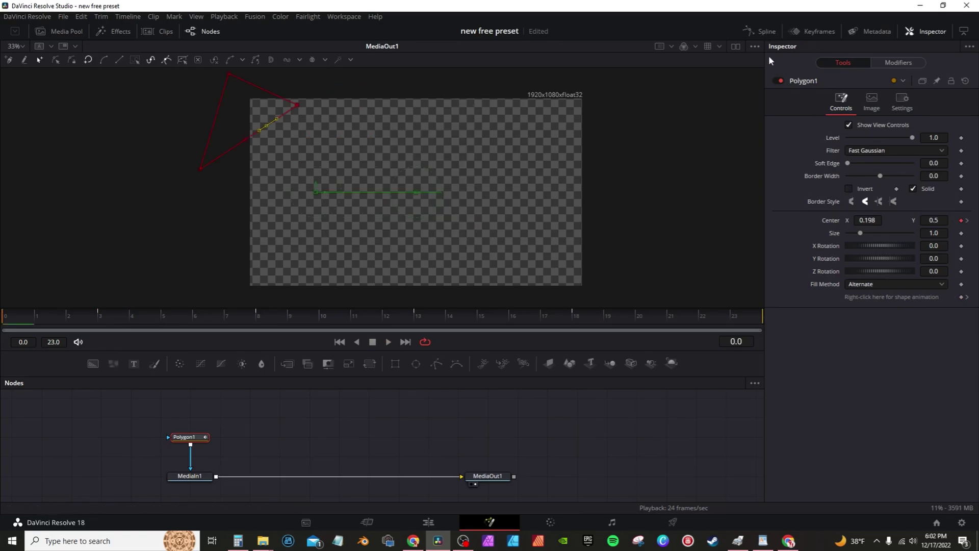
pyautogui.click(758, 34)
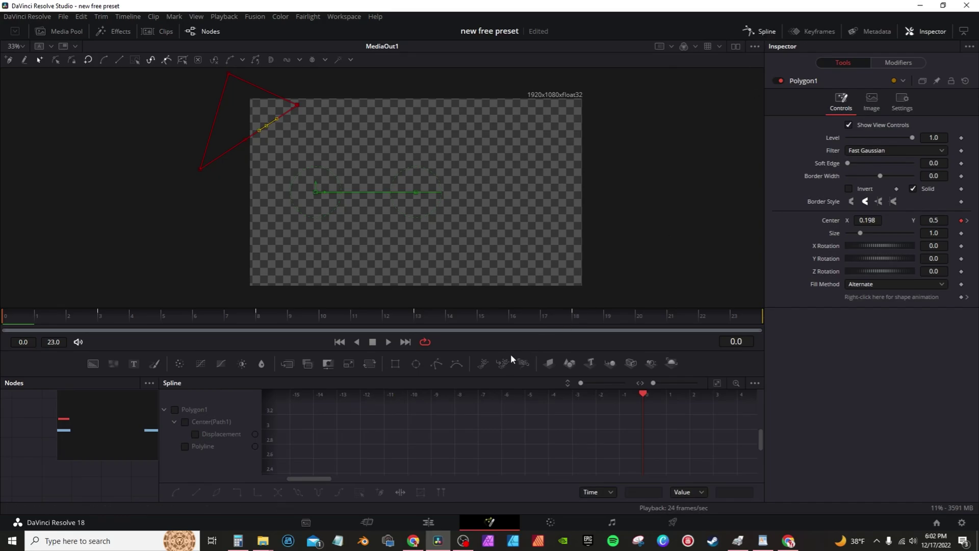
pyautogui.moveTo(510, 351); pyautogui.dragTo(510, 175)
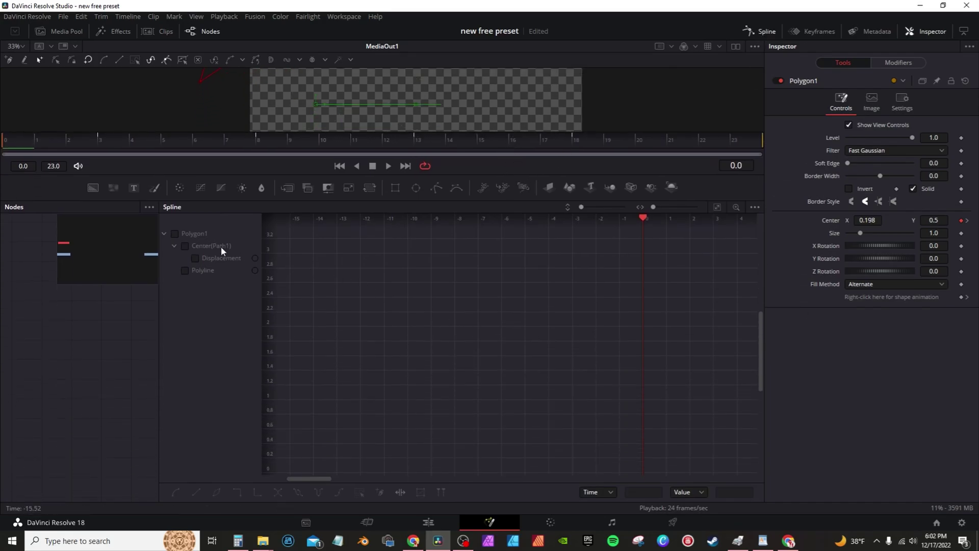
pyautogui.click(175, 234)
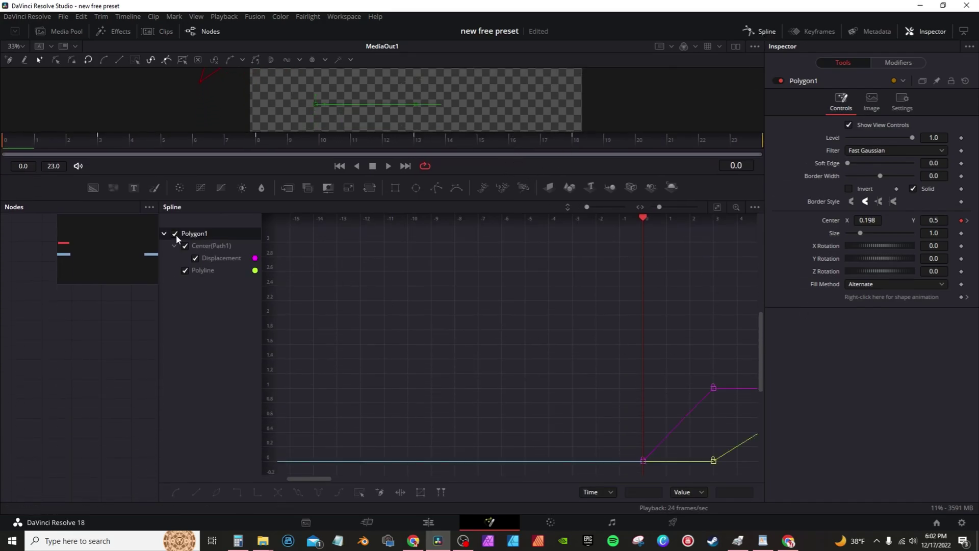
# Step: Set all of Polygon1's keyframes to Step interpolation, then close Spline and enlarge the viewer
pyautogui.click(716, 208)
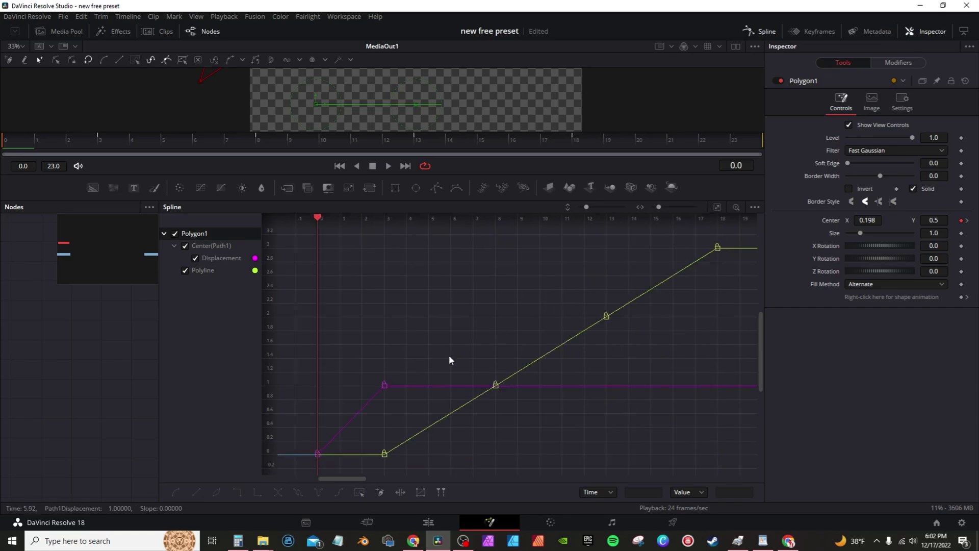
pyautogui.click(360, 491)
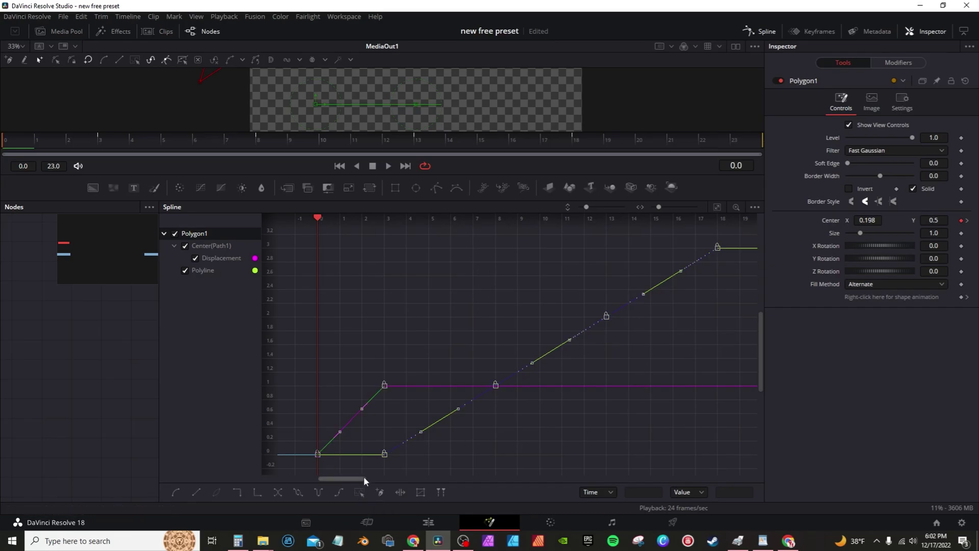
pyautogui.click(237, 492)
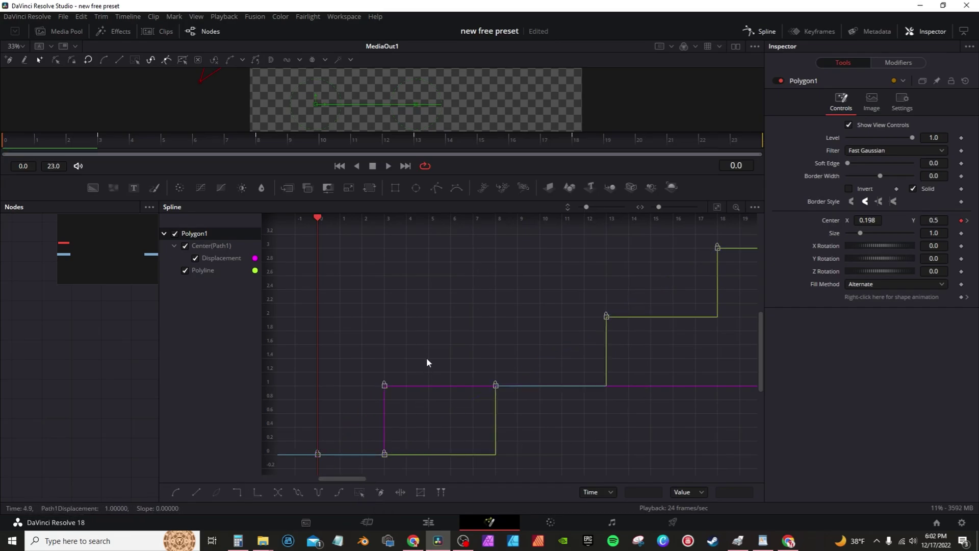
pyautogui.click(767, 31)
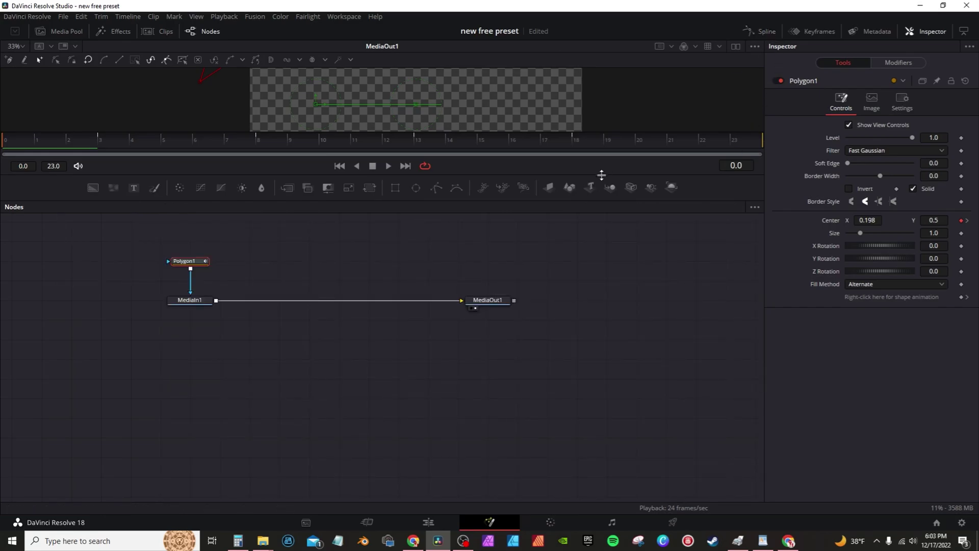
pyautogui.moveTo(601, 175); pyautogui.dragTo(602, 364)
# Step: Play the stepped animation and search the Video Transitions for 'fla'
pyautogui.press('space')
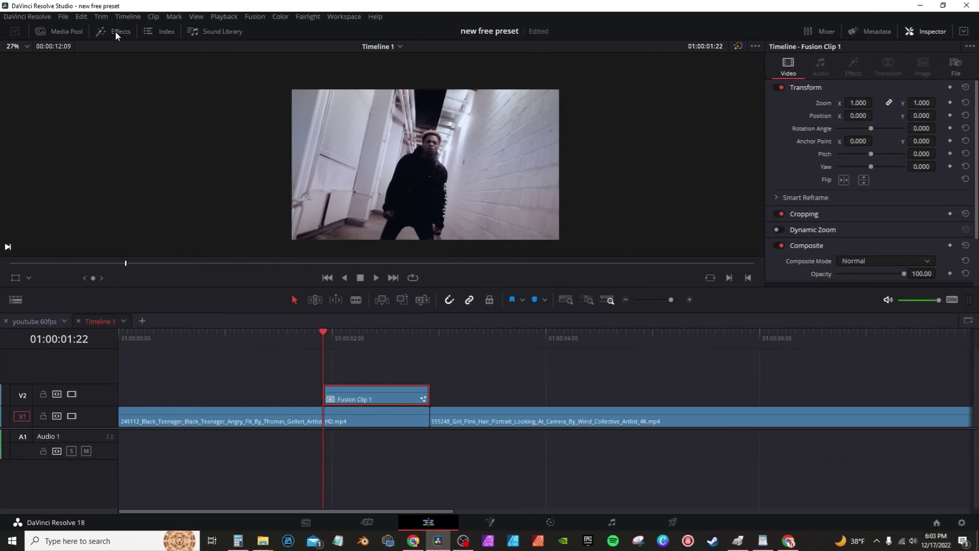
pyautogui.click(115, 32)
pyautogui.click(36, 74)
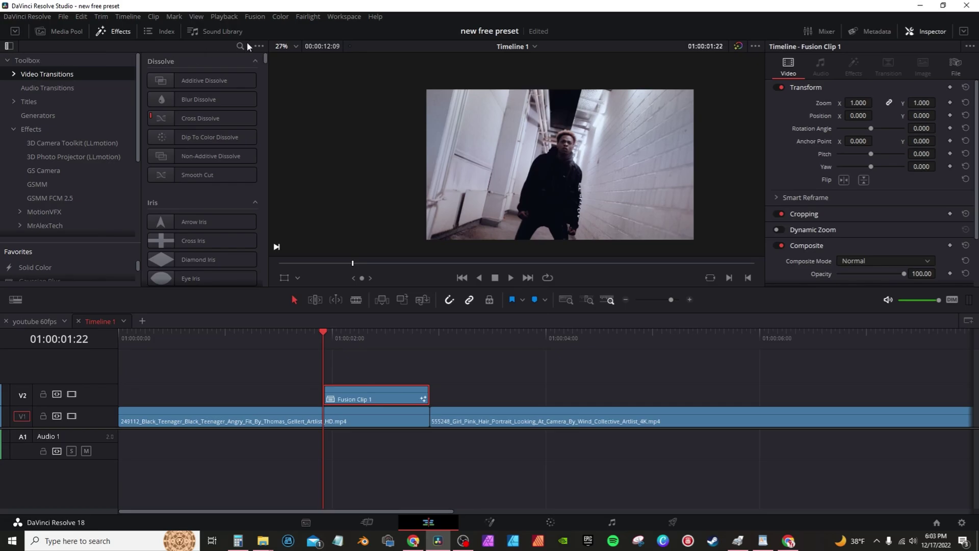
pyautogui.click(240, 46)
pyautogui.write('fla')
# Step: Place Brightness Flash on the V1 cut and set its duration to 5 frames
pyautogui.moveTo(203, 106); pyautogui.dragTo(430, 416)
pyautogui.click(470, 412)
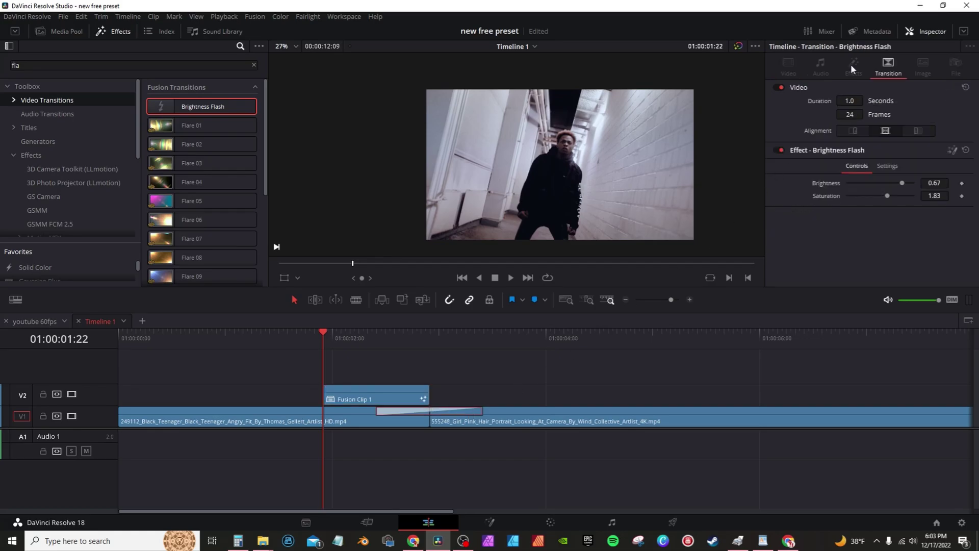
pyautogui.click(851, 115)
pyautogui.write('5')
pyautogui.press('Return')
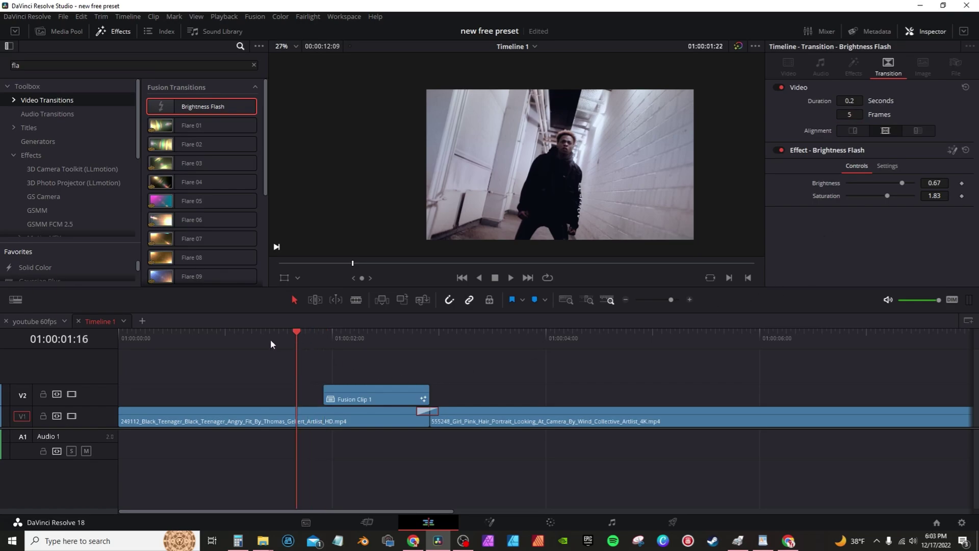